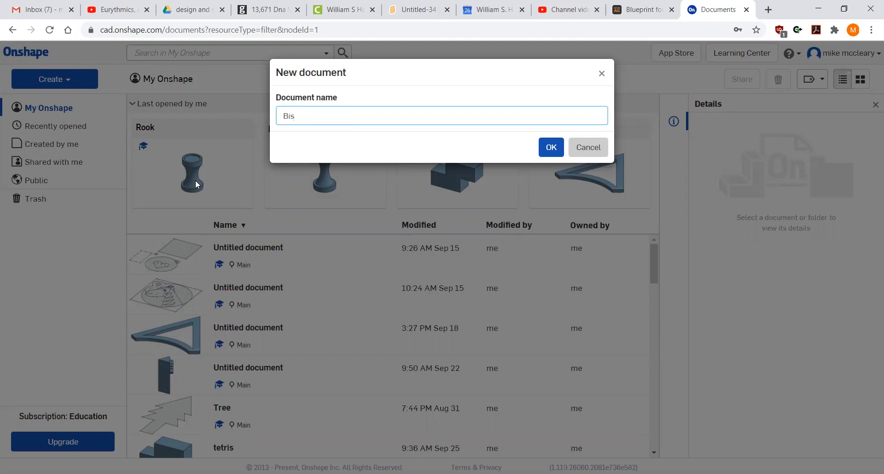
Name the new document Bishop and create it
key(BackSpace)
text(shope)
key(BackSpace)
key(Return)
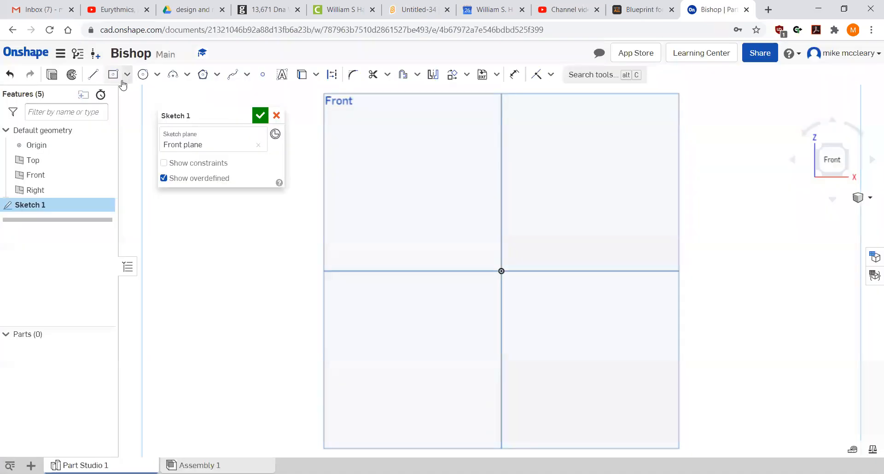
Sketch a horizontal base line 0.625 in long along the X axis, starting at the origin
click(95, 76)
click(502, 272)
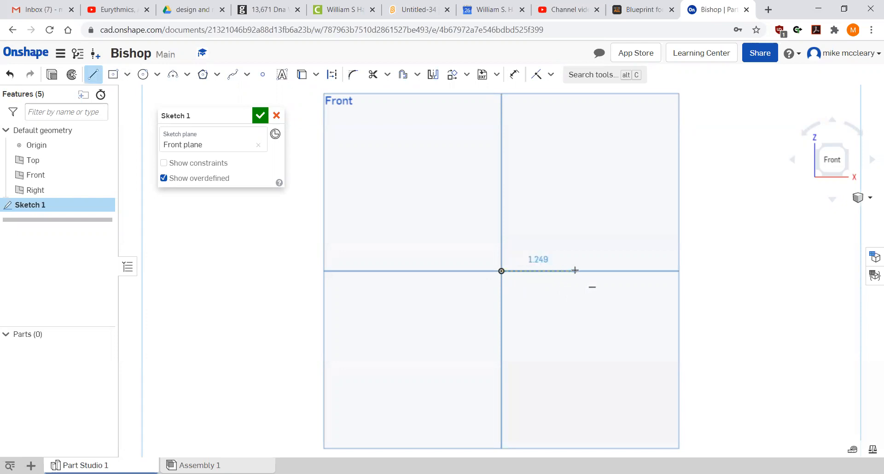
click(541, 271)
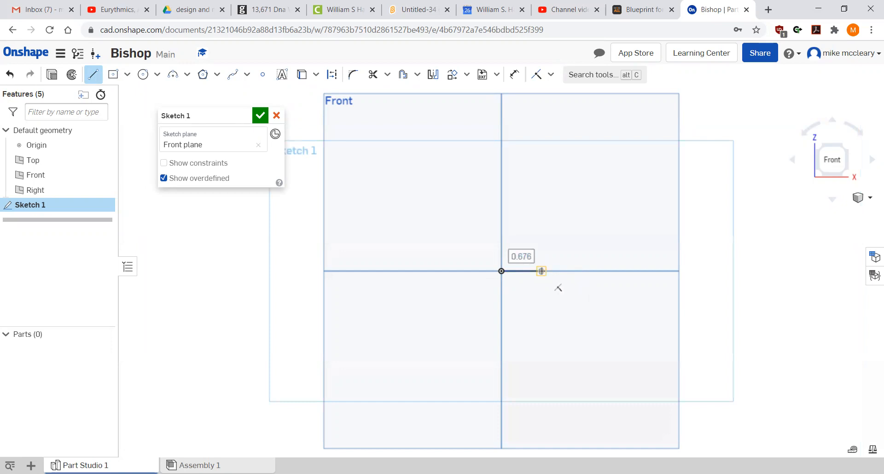
text(.)
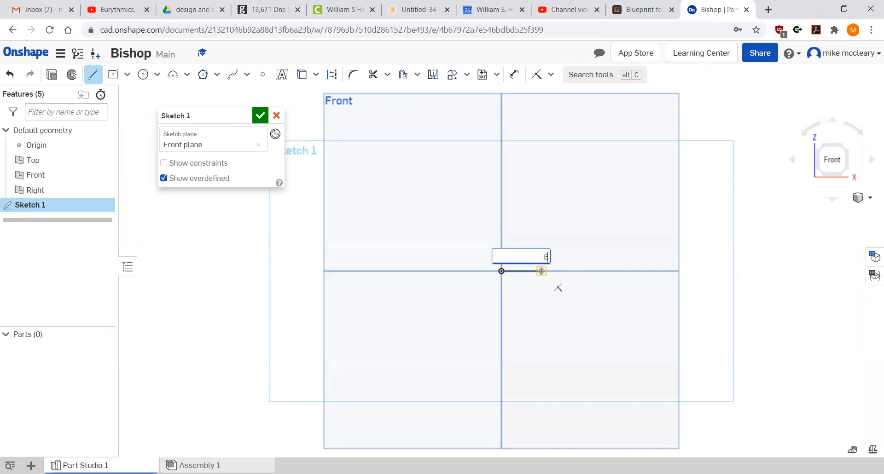
text(625)
key(Return)
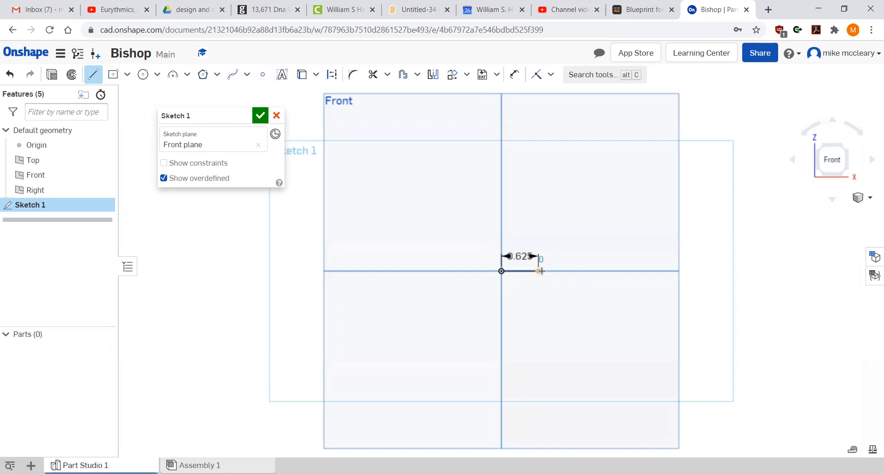
Draw a vertical line 0.25 in long upward from the free end of the base line
click(538, 241)
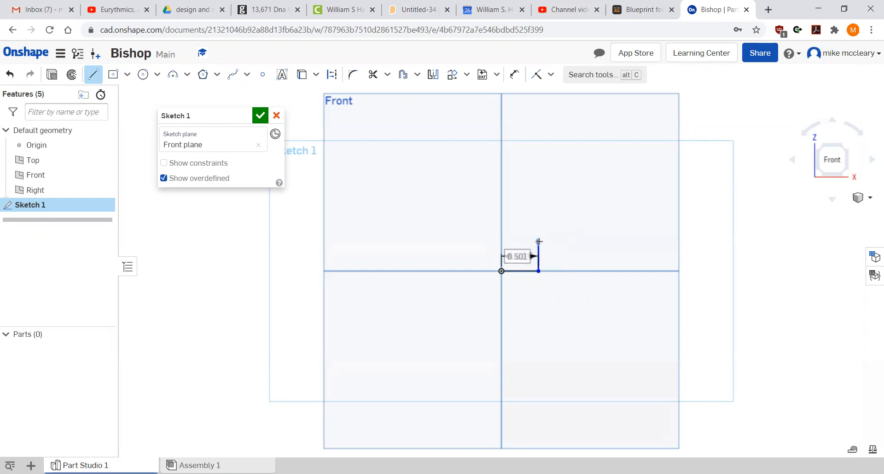
text(.25)
key(Return)
Draw a 0.1 in horizontal line inward from the top of the short vertical edge and end the line chain
scroll(539, 241, up, 10)
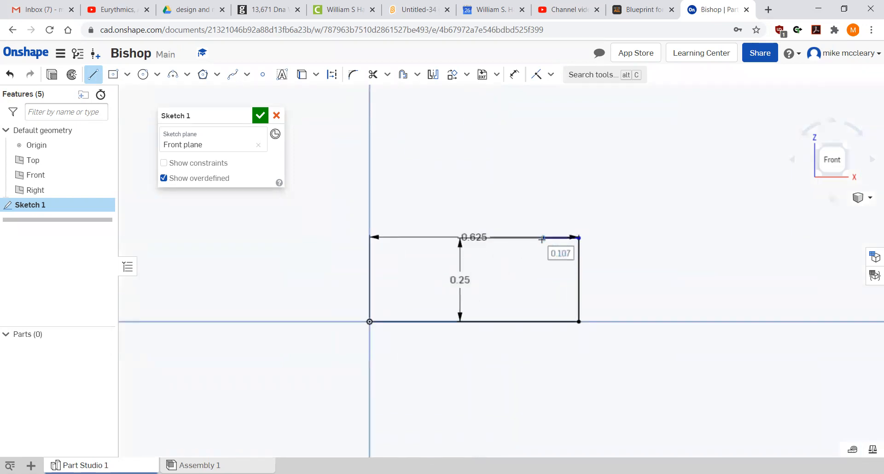
text(.)
text(1)
key(Return)
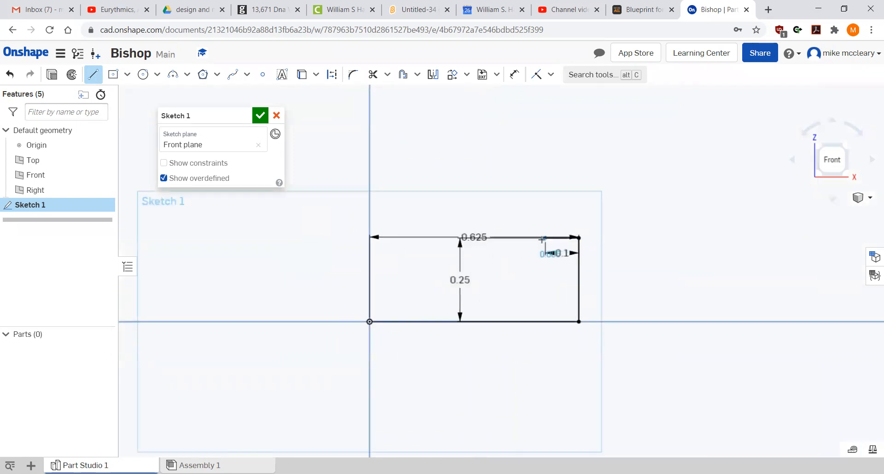
right_click(613, 208)
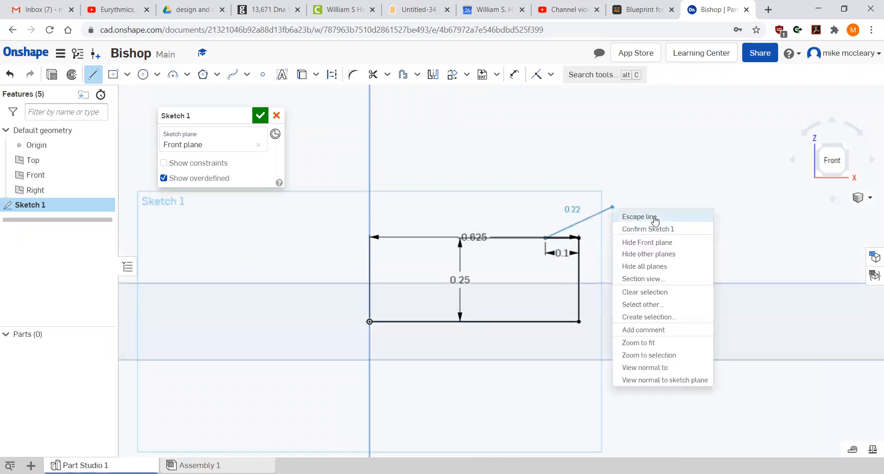
click(651, 218)
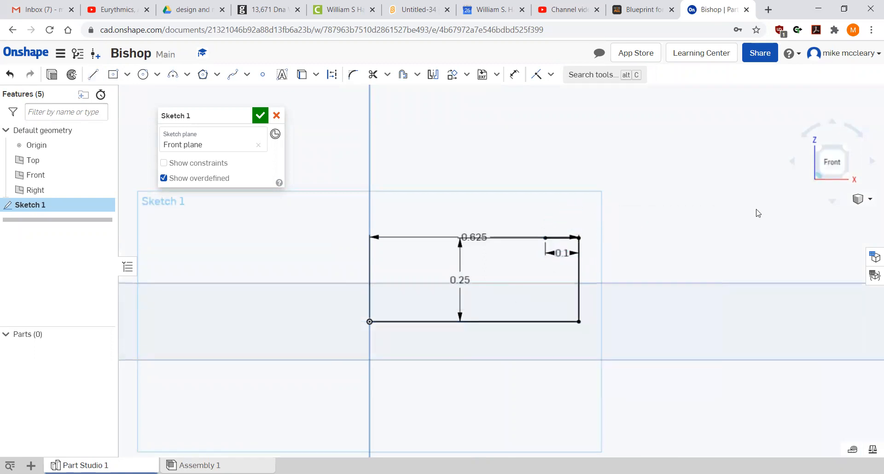
Spread the 0.1, 0.25 and 0.625 dimensions outside the base profile so they no longer overlap
click(834, 162)
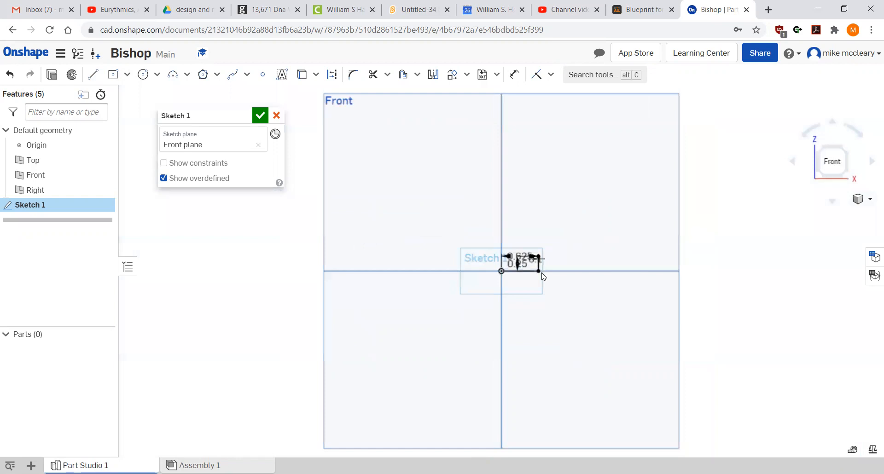
scroll(536, 269, up, 5)
drag(508, 195, 523, 175)
drag(429, 230, 603, 224)
drag(445, 197, 435, 329)
scroll(395, 205, down, 5)
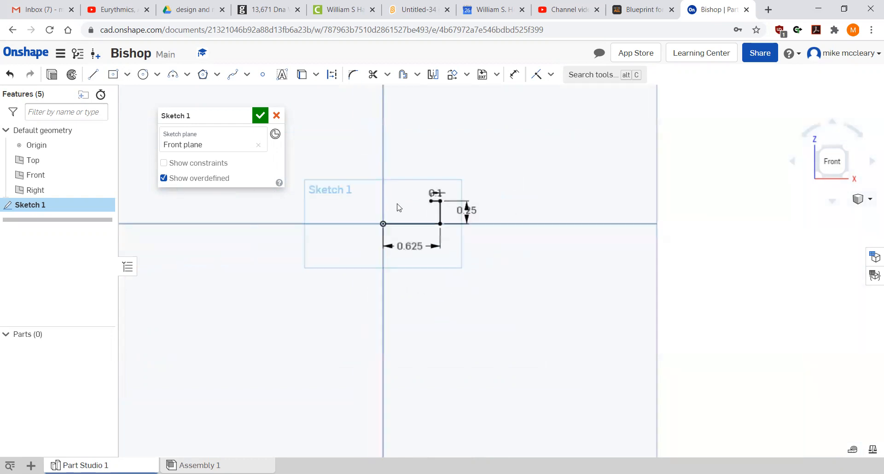
Draw a vertical centre line about 1.263 in long upward from the origin
click(93, 75)
click(383, 224)
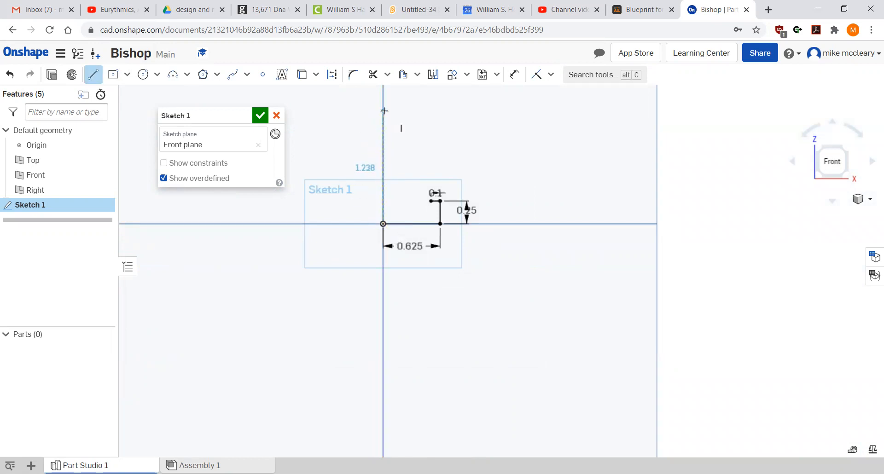
click(384, 109)
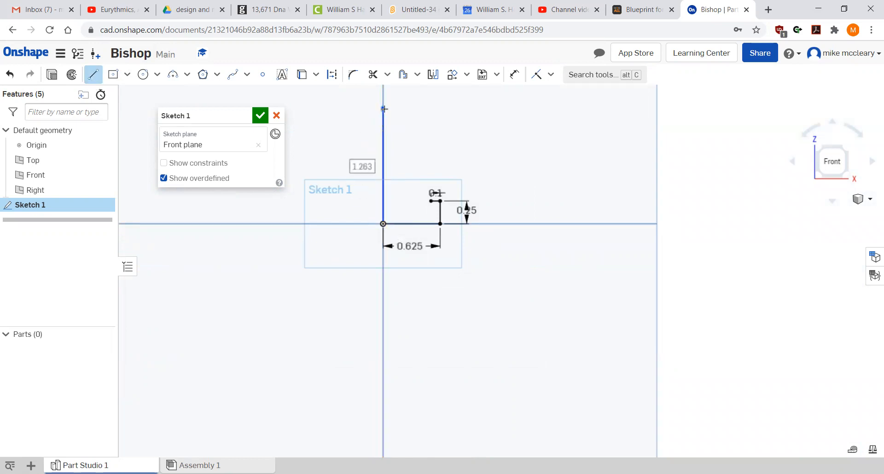
right_click(352, 138)
click(389, 146)
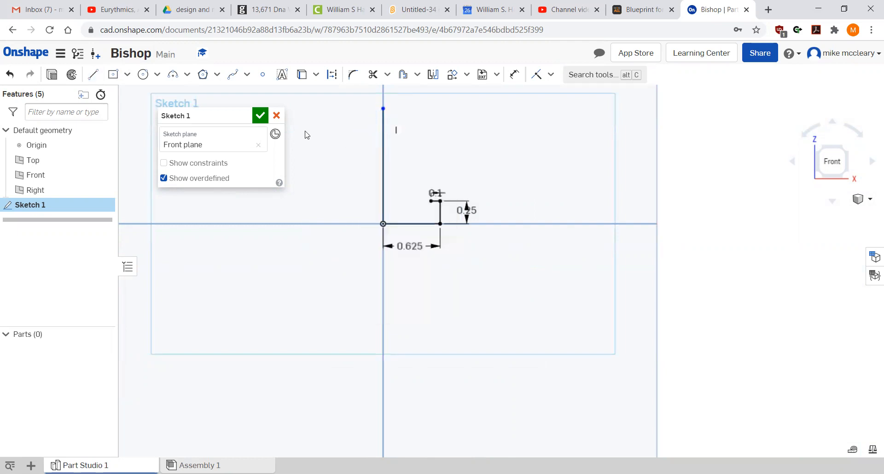
Dimension the vertical centre line's length at 2.25 in
click(514, 74)
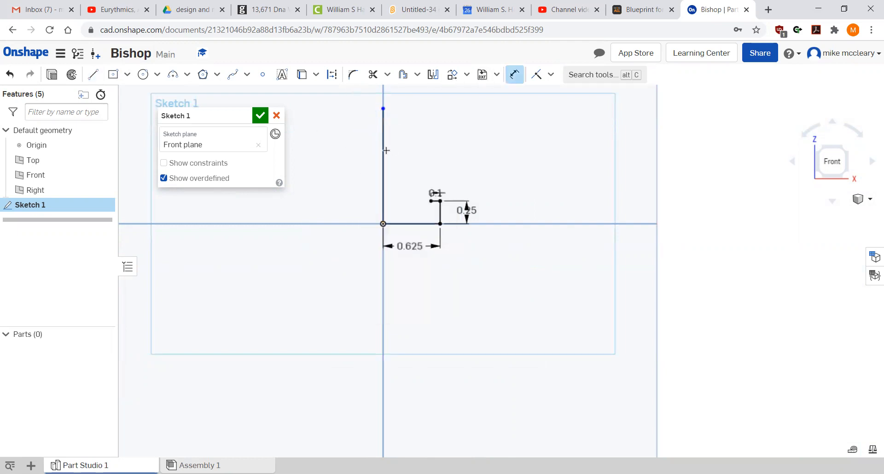
click(384, 150)
click(353, 155)
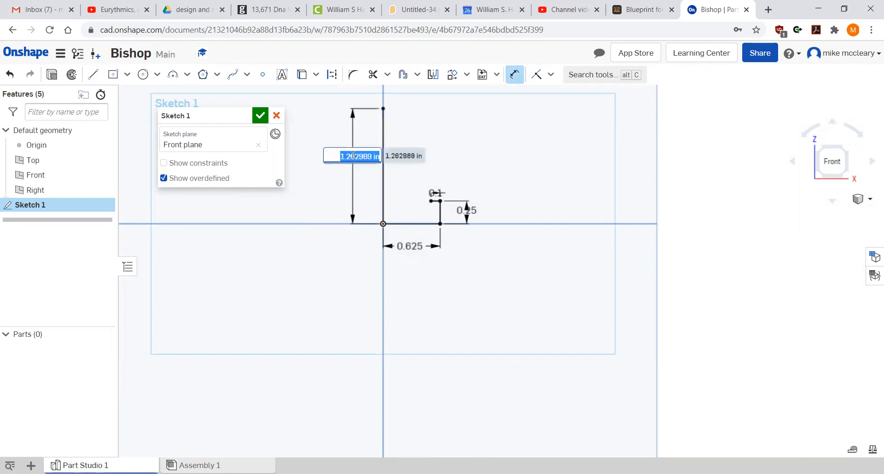
text(2.2)
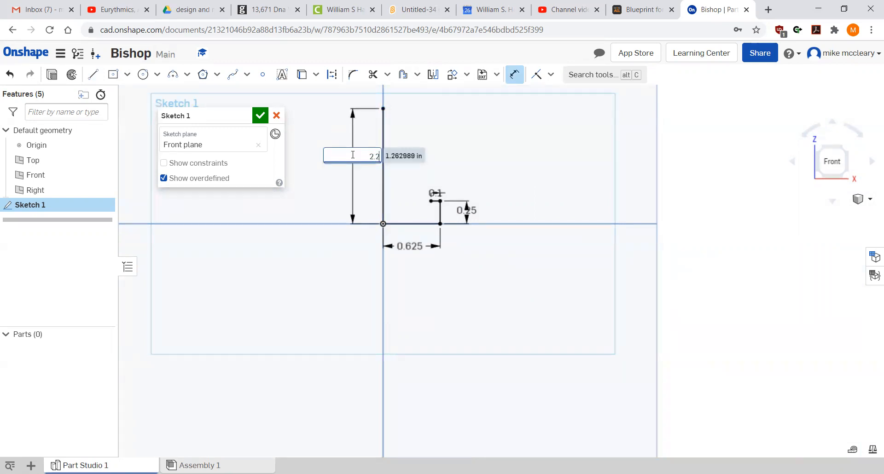
text(5)
key(Return)
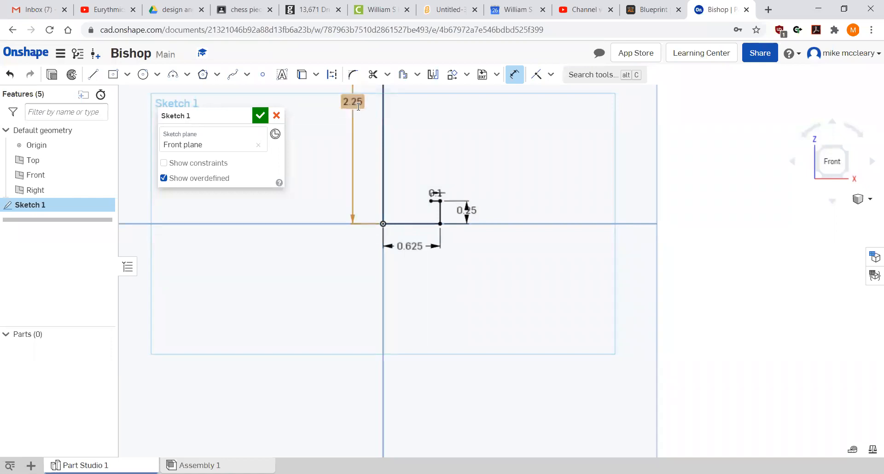
Set the centre line's length dimension to 2.5 in
double_click(358, 102)
text(2.5)
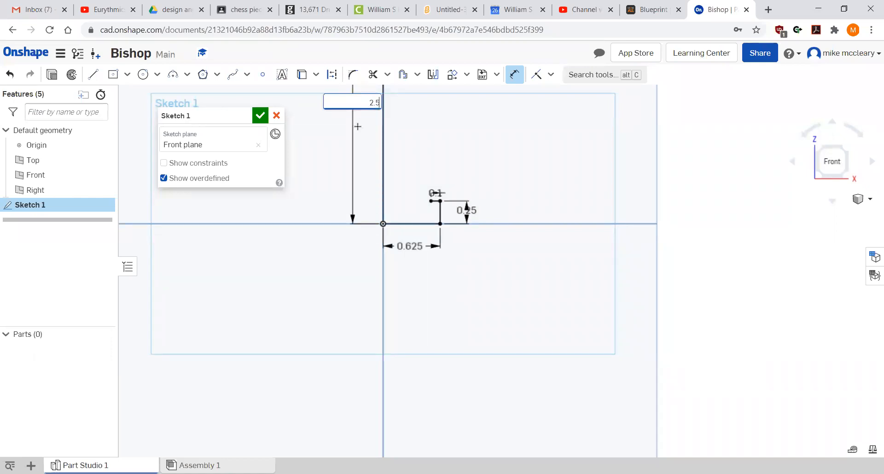
key(Return)
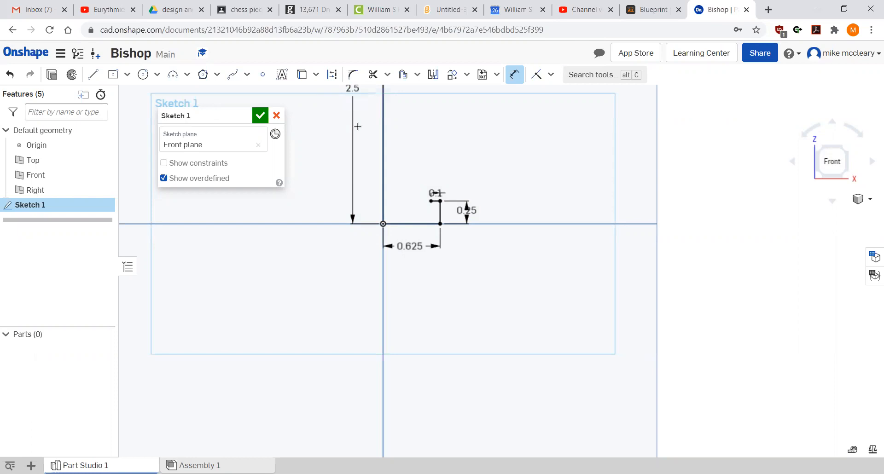
Draw an arc of about 1.505 in radius from the base's inner step up to the neck, curving inward toward the centre line
scroll(508, 166, up, 2)
mouse_move(512, 170)
middle_down()
mouse_move(526, 351)
mouse_move(529, 340)
middle_up()
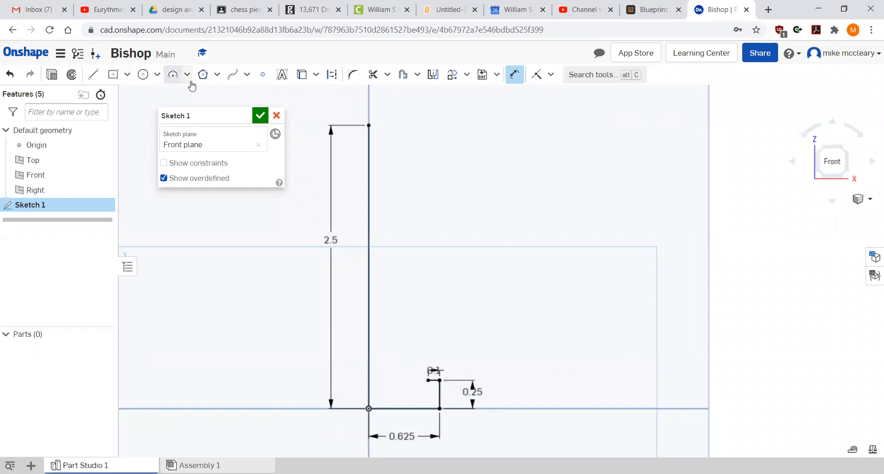
click(173, 75)
click(428, 381)
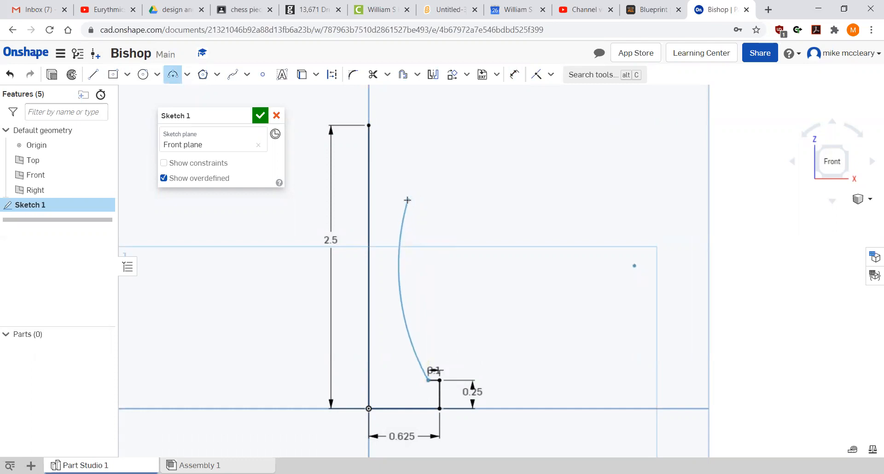
click(408, 200)
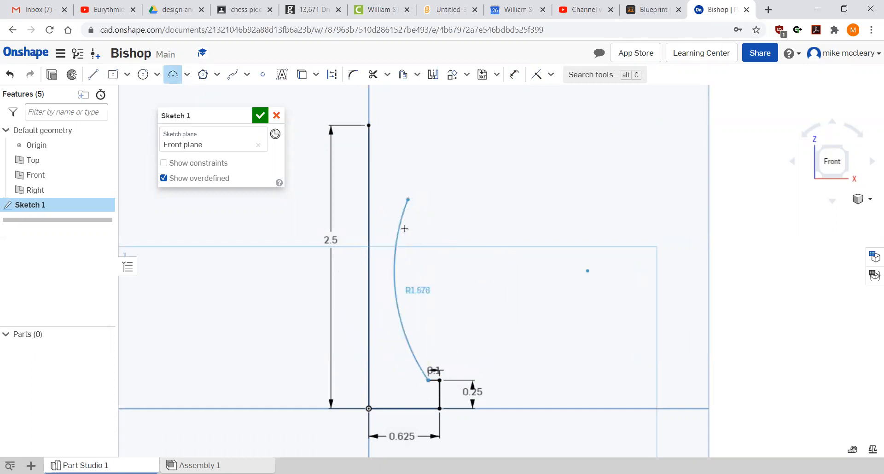
click(401, 217)
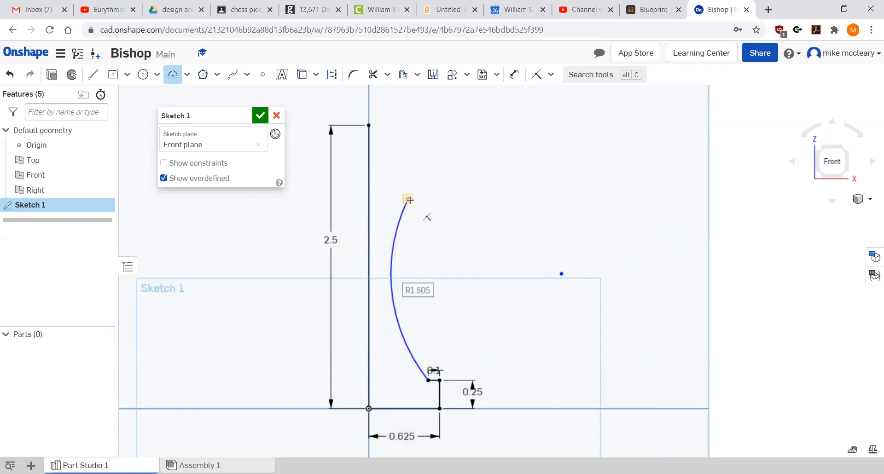
Add a small outward-bulging collar arc above the body curve and a head arc of about 0.666 in radius ending near the centre line's top
click(408, 200)
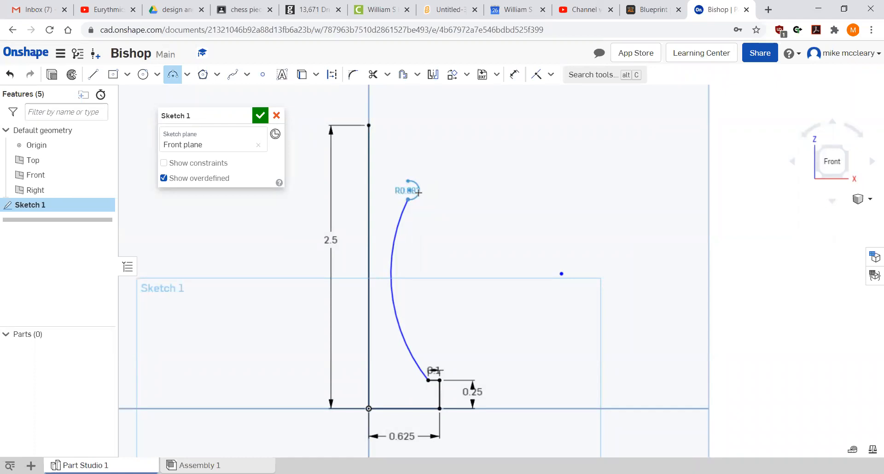
click(402, 181)
click(407, 181)
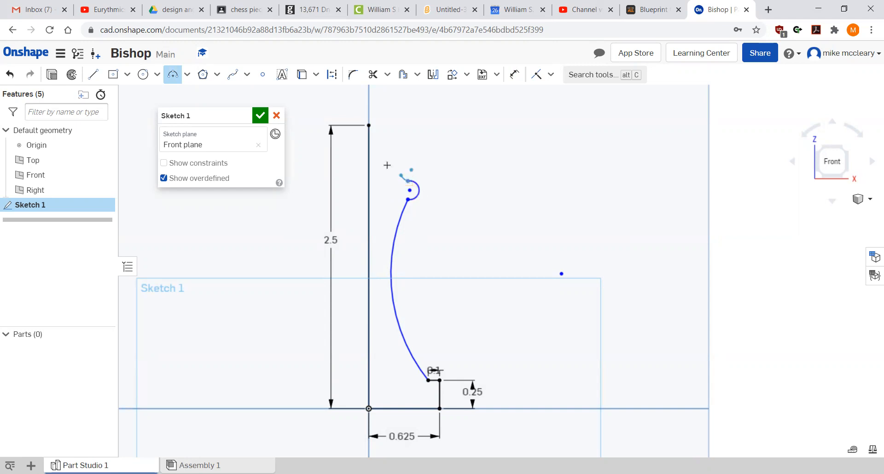
click(373, 132)
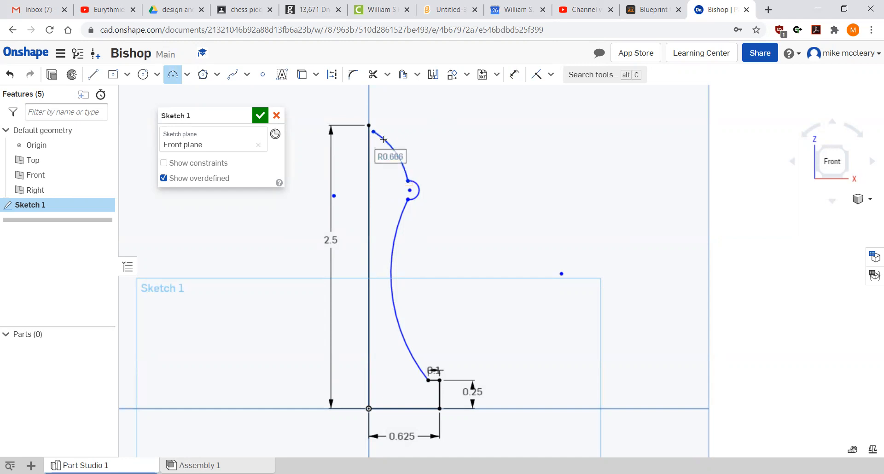
Close the profile with a tip arc of about 0.042 in radius between the head arc and the centre line's top, and exit the Arc tool
scroll(371, 131, up, 10)
click(390, 137)
click(358, 94)
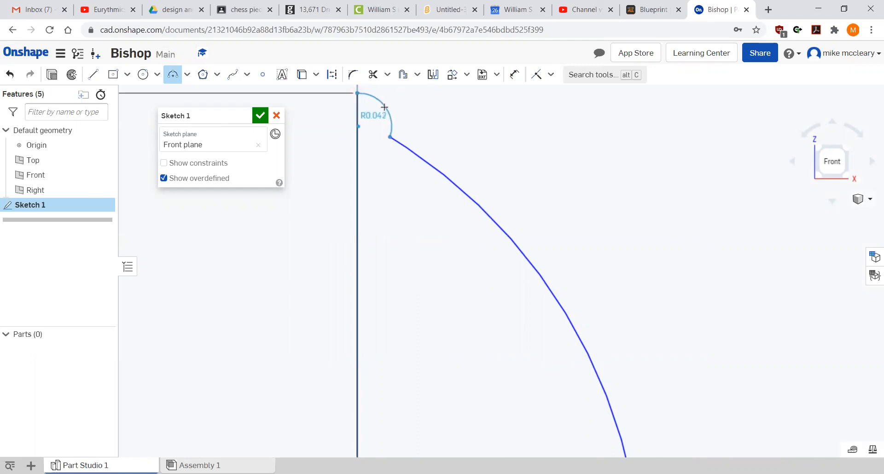
click(384, 108)
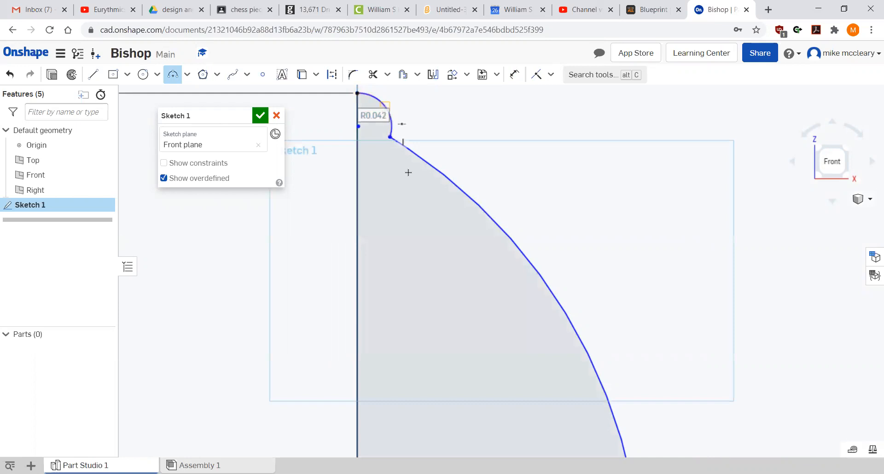
scroll(394, 200, up, 3)
scroll(394, 199, down, 5)
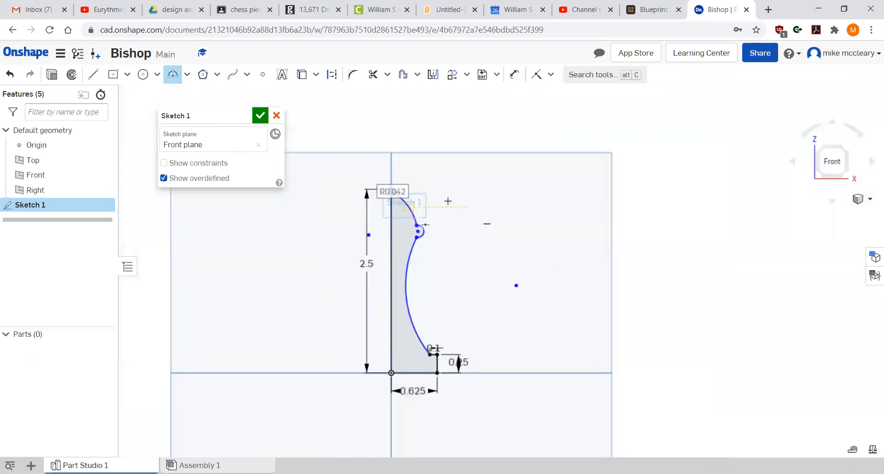
right_click(330, 230)
click(352, 239)
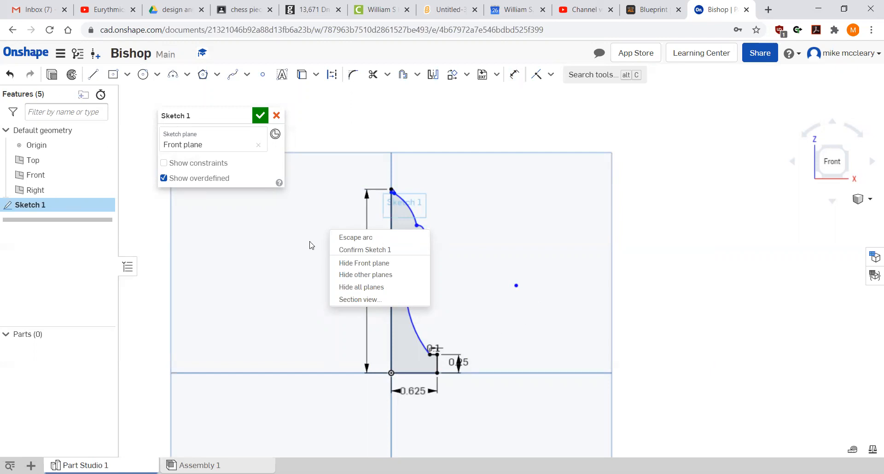
click(351, 238)
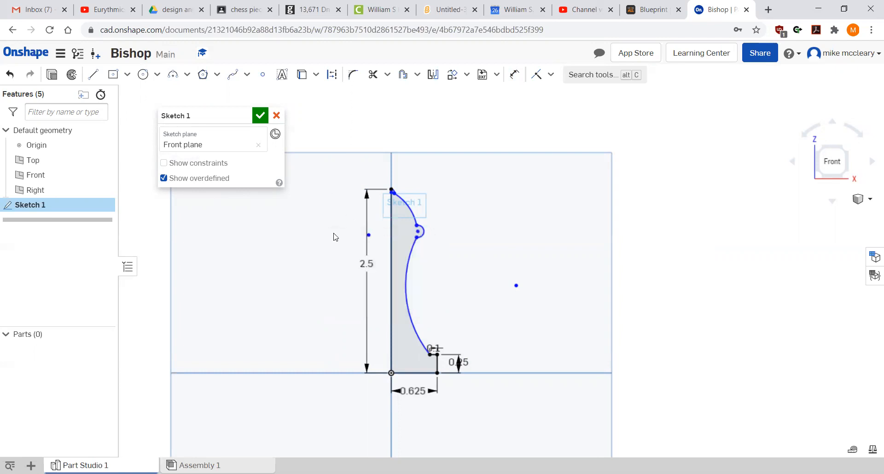
key(shift+w)
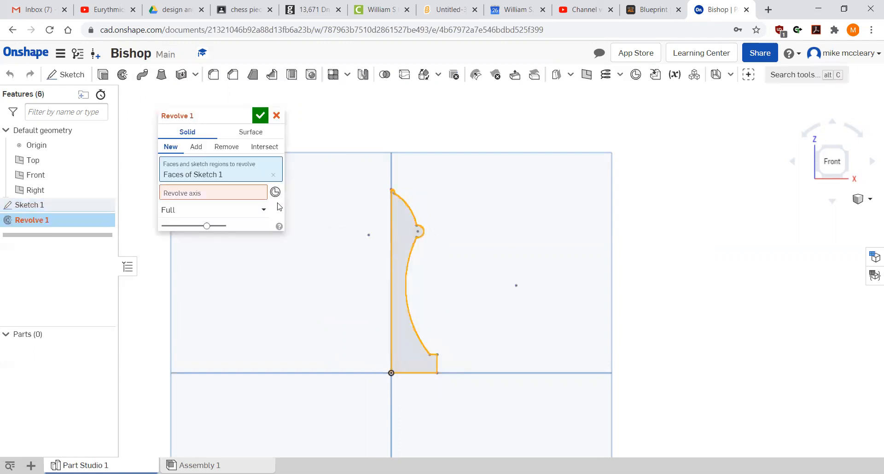
click(256, 194)
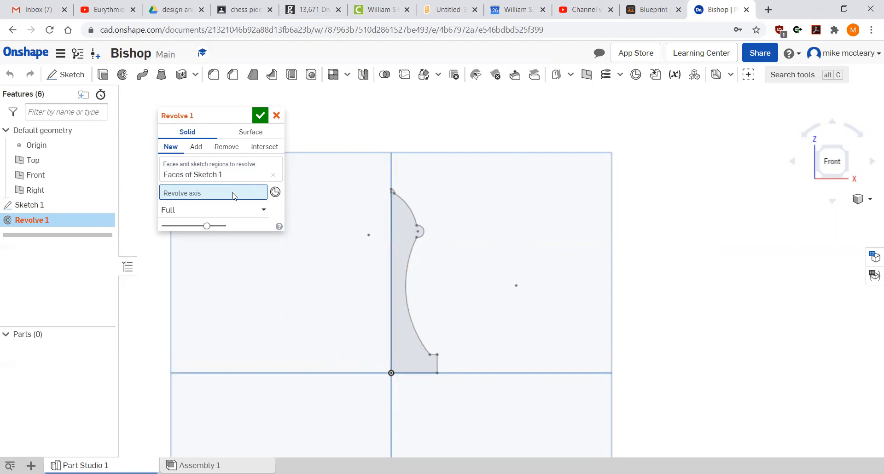
click(391, 285)
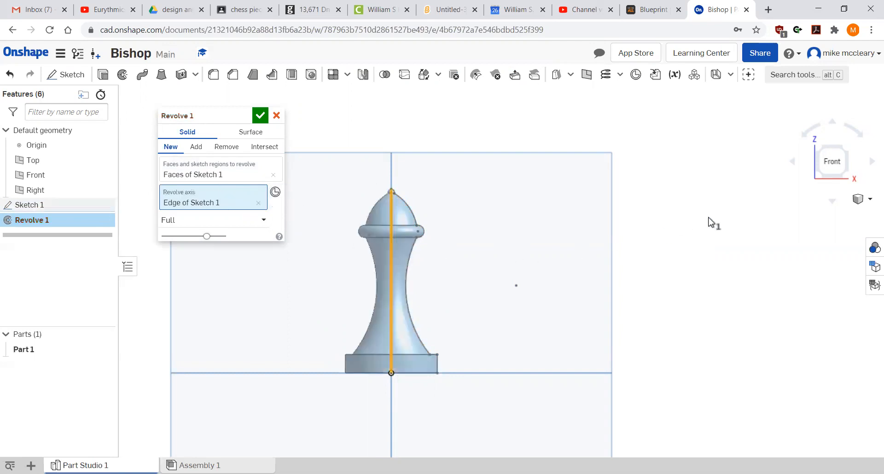
click(859, 199)
click(804, 214)
scroll(503, 211, up, 10)
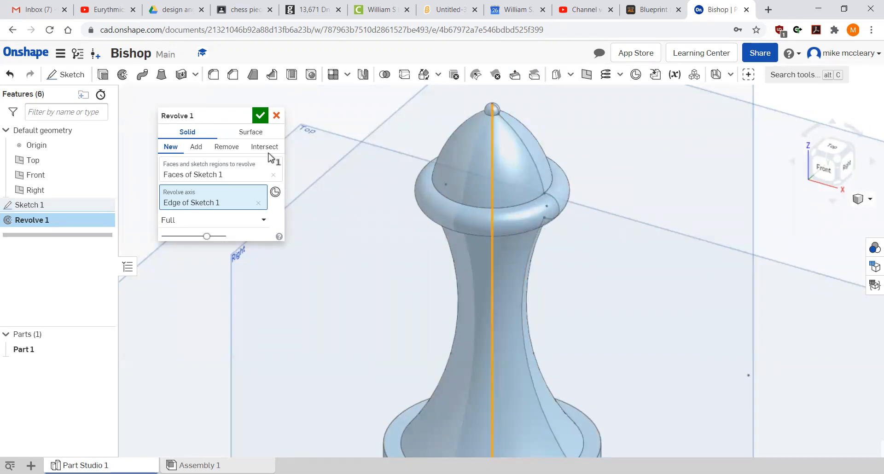
click(277, 116)
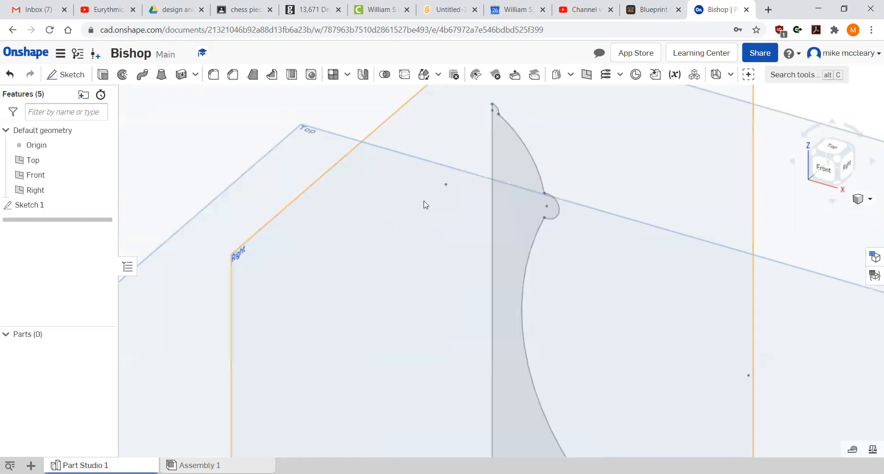
Reopen the profile sketch for editing and delete the body arc and the small collar arc
double_click(25, 205)
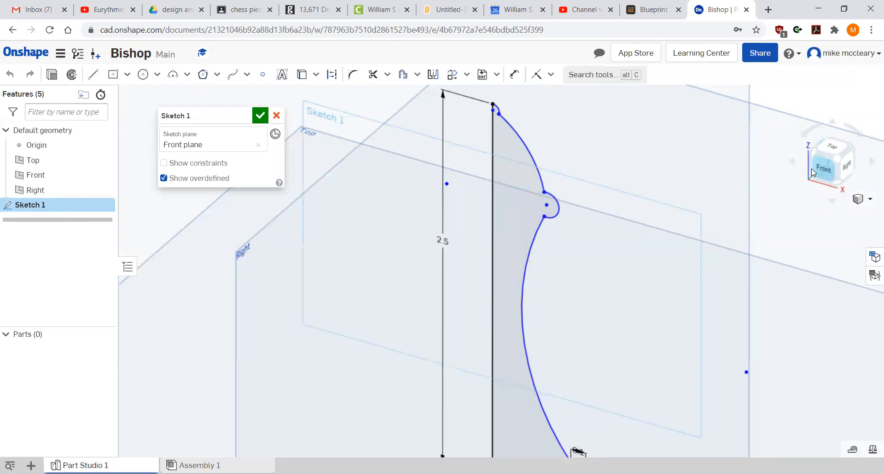
click(823, 169)
scroll(511, 182, up, 4)
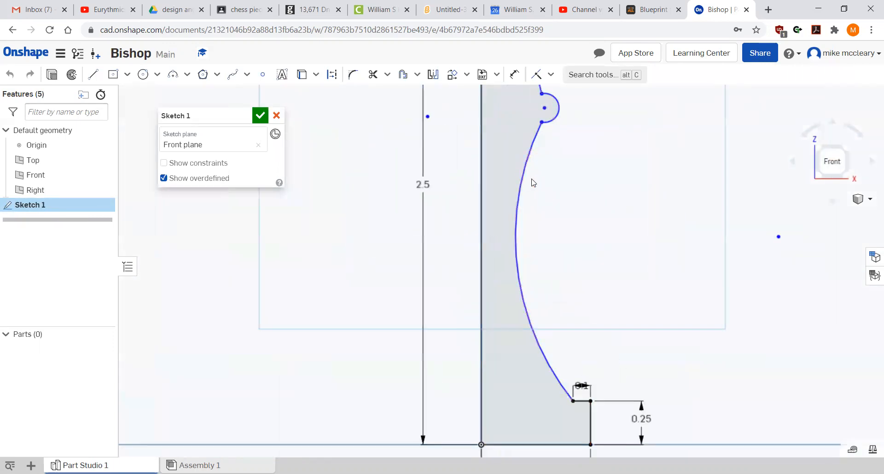
right_click(525, 189)
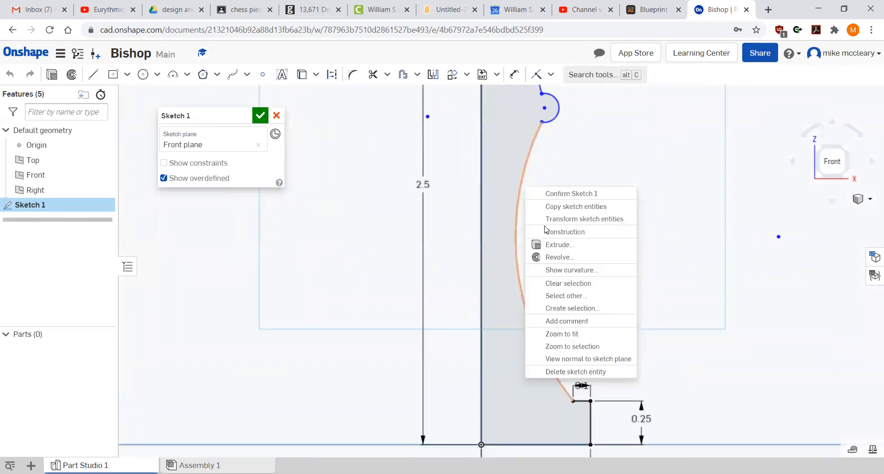
click(576, 372)
right_click(551, 123)
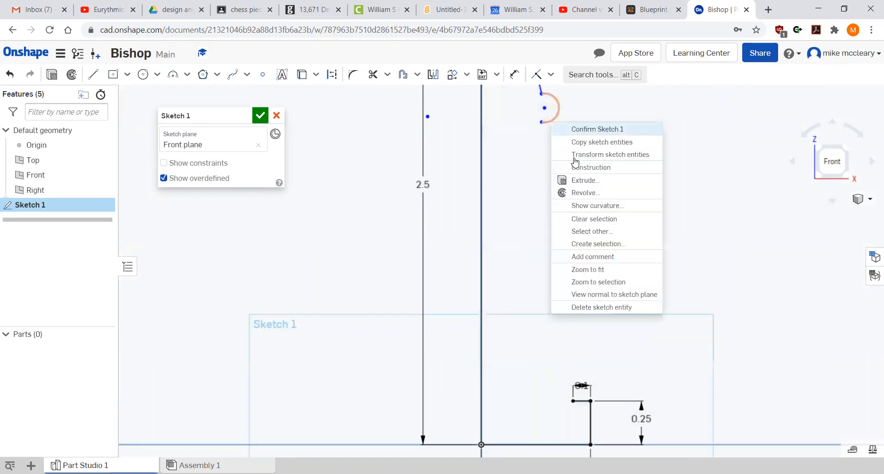
click(606, 308)
Delete the tip arc and the head arc at the top of the centre line
mouse_move(537, 196)
middle_down()
mouse_move(514, 278)
mouse_move(511, 338)
middle_up()
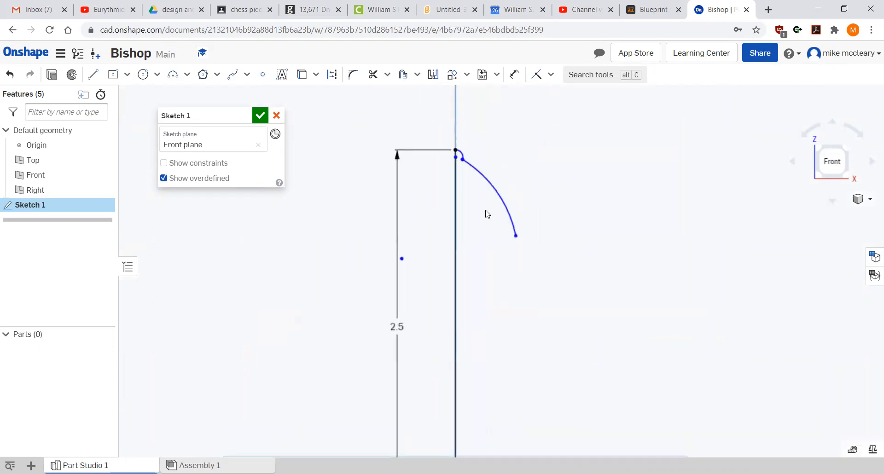
right_click(462, 159)
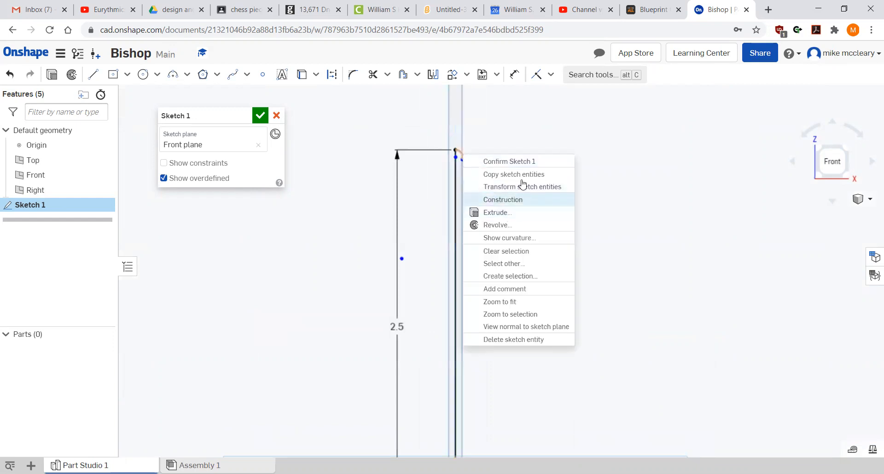
click(544, 341)
right_click(506, 208)
click(573, 392)
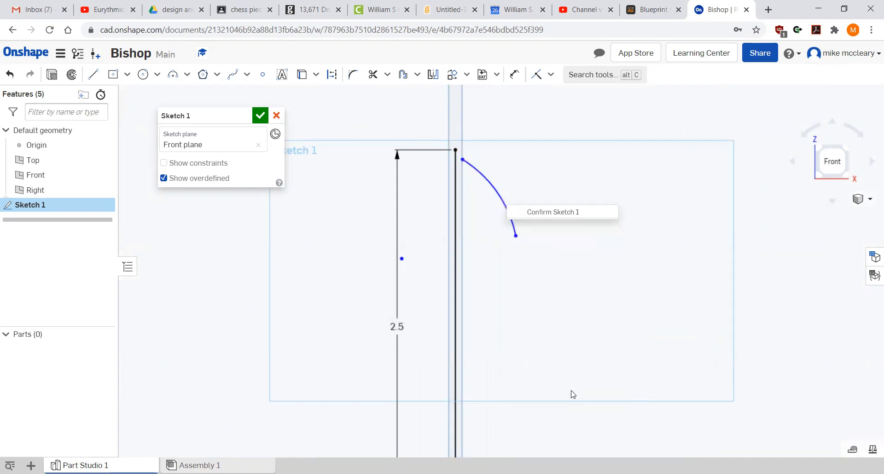
Draw a new body arc from the base's inner step up to the neck, curving gently inward toward the centre line
scroll(591, 378, up, 1)
mouse_move(591, 378)
middle_down()
mouse_move(561, 302)
mouse_move(590, 224)
mouse_move(568, 272)
mouse_move(565, 322)
middle_up()
scroll(589, 225, down, 1)
scroll(568, 272, up, 1)
scroll(568, 272, down, 2)
scroll(568, 272, up, 1)
scroll(565, 322, down, 1)
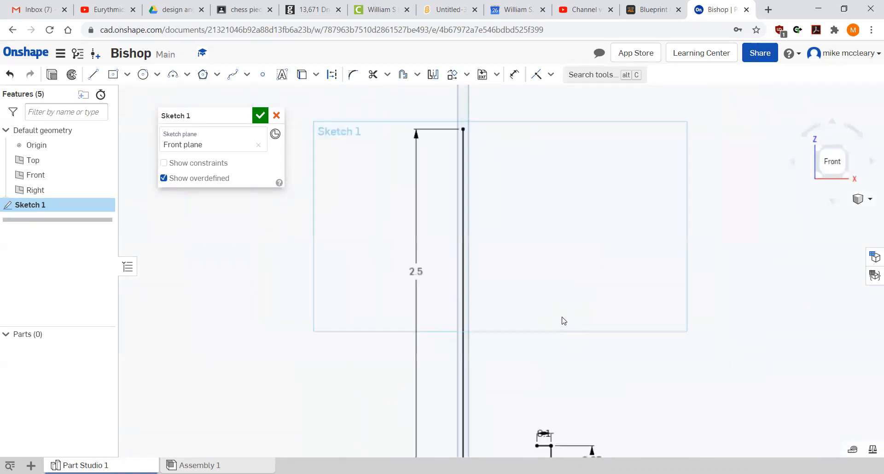
click(173, 77)
click(537, 446)
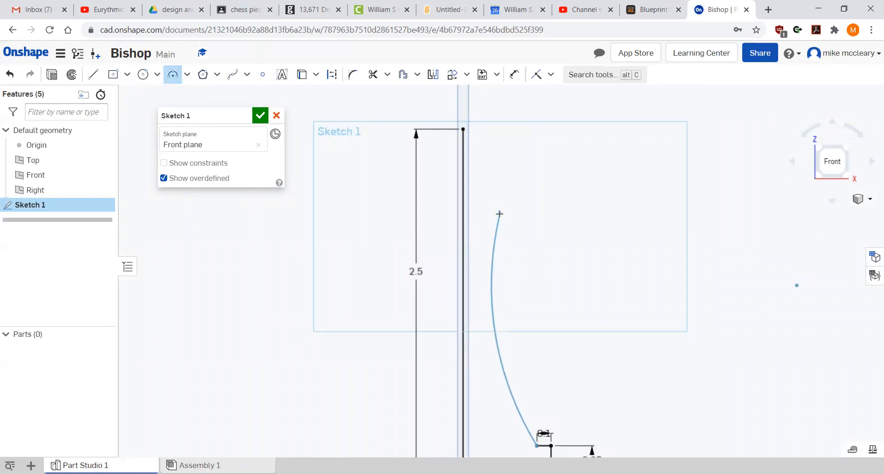
click(504, 215)
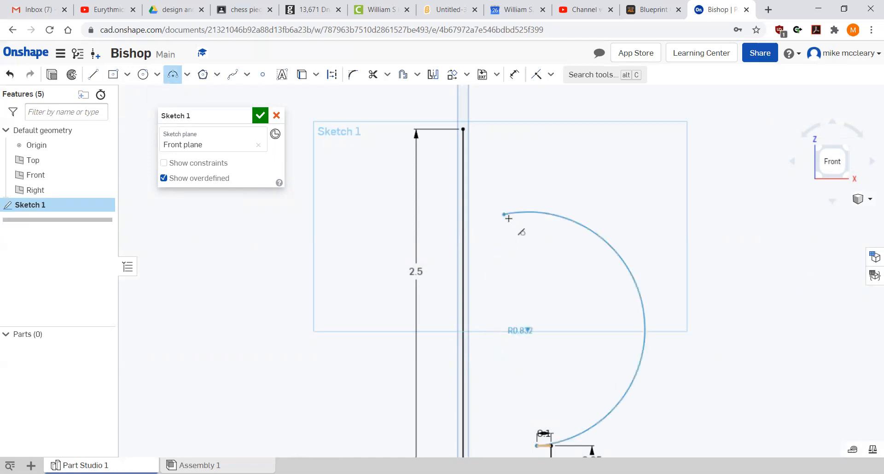
click(498, 254)
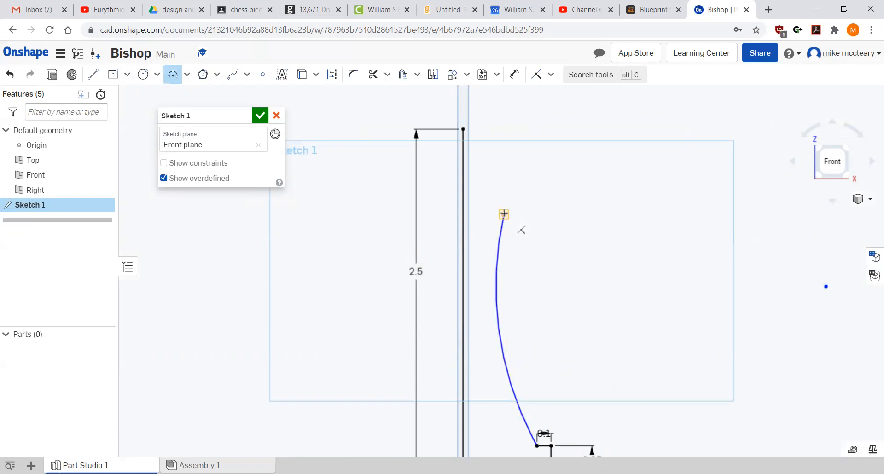
Add a small outward-bulging collar arc of about 0.047 in radius starting at the body arc's upper end
scroll(503, 215, up, 5)
click(504, 215)
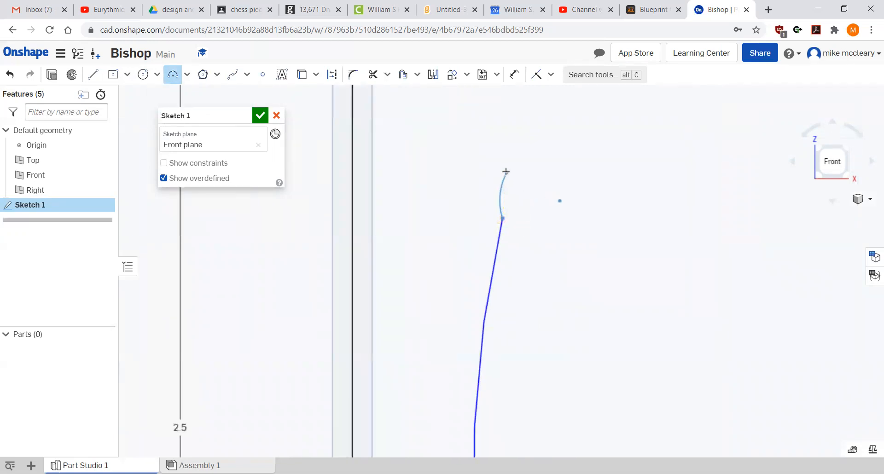
click(505, 170)
click(527, 195)
scroll(527, 195, down, 5)
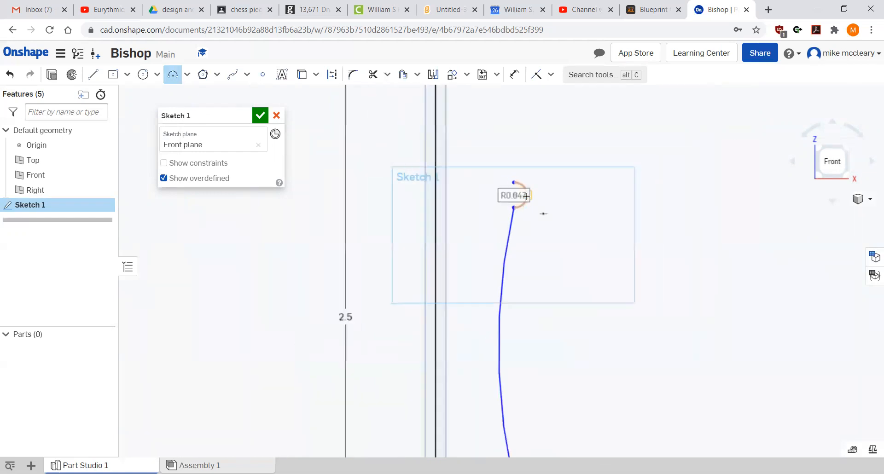
Draw an outward-curving head arc of about 0.44 in radius from the collar's upper end to just beside the centre line's top
click(517, 185)
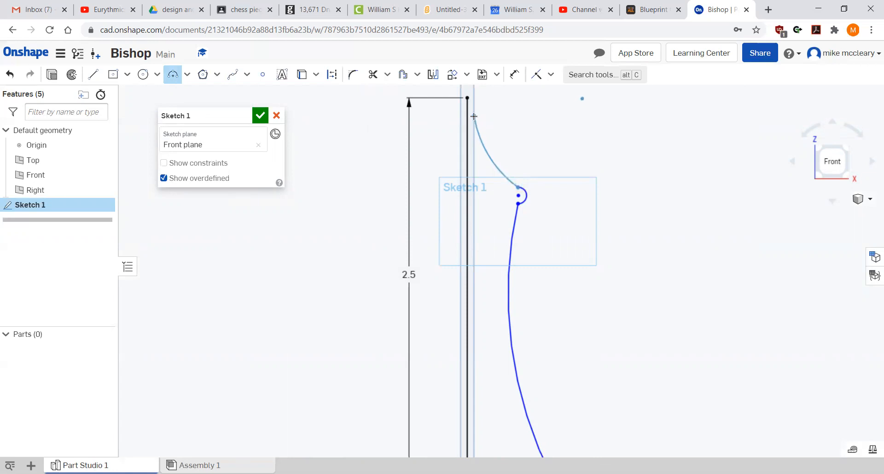
click(475, 116)
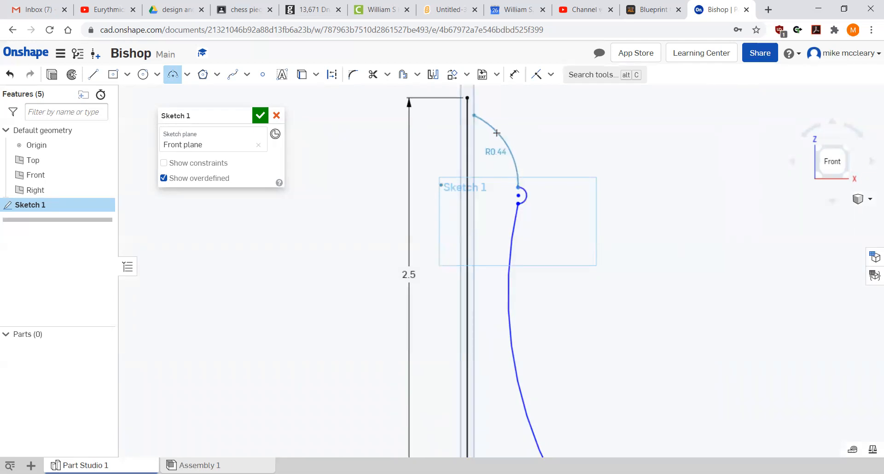
click(497, 133)
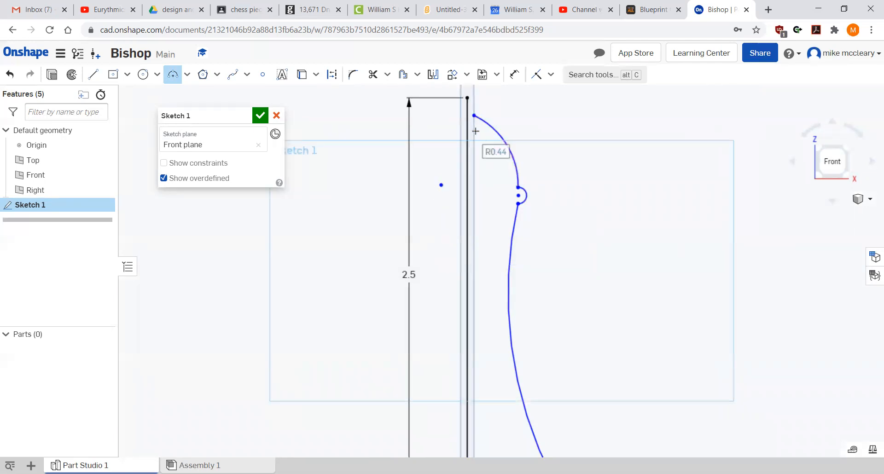
Close the profile with a rounded tip arc of about 0.055 in radius between the head arc and the centre line's top endpoint
scroll(475, 134, up, 5)
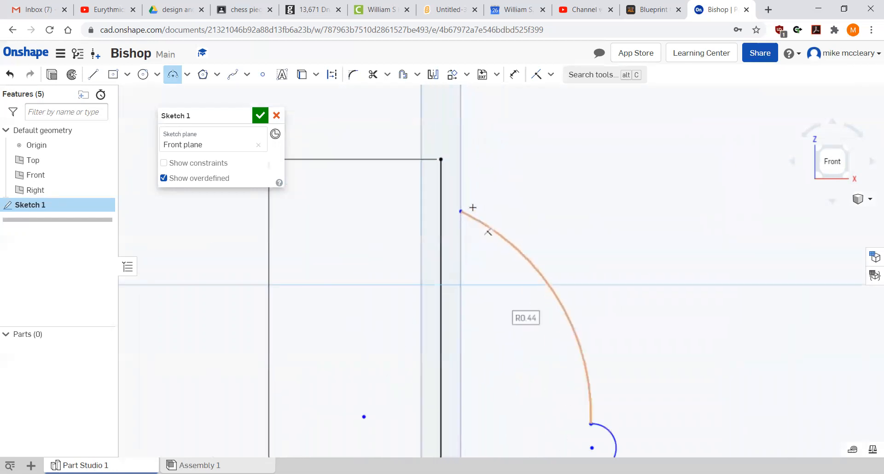
click(461, 211)
click(443, 160)
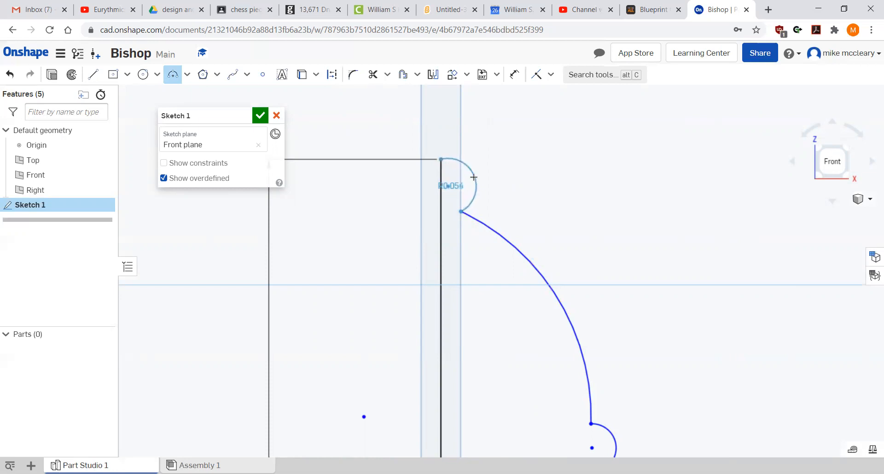
click(473, 177)
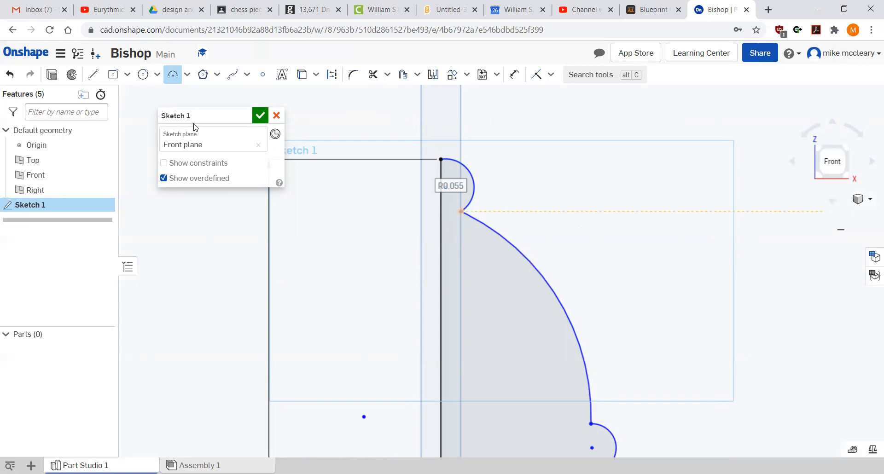
Revolve the closed profile fully around the vertical centre line as a new solid
click(71, 74)
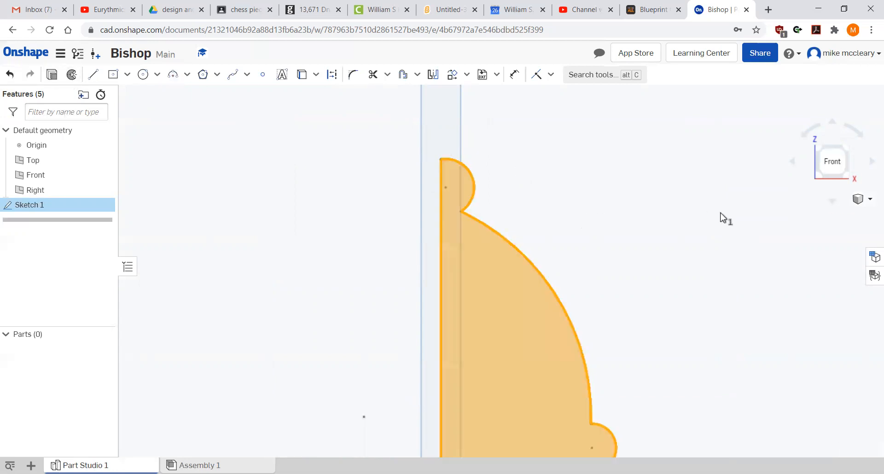
click(859, 198)
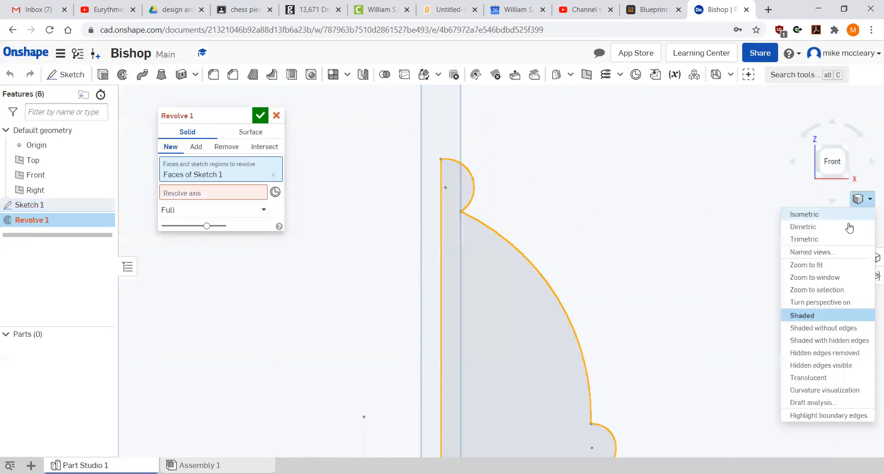
click(803, 240)
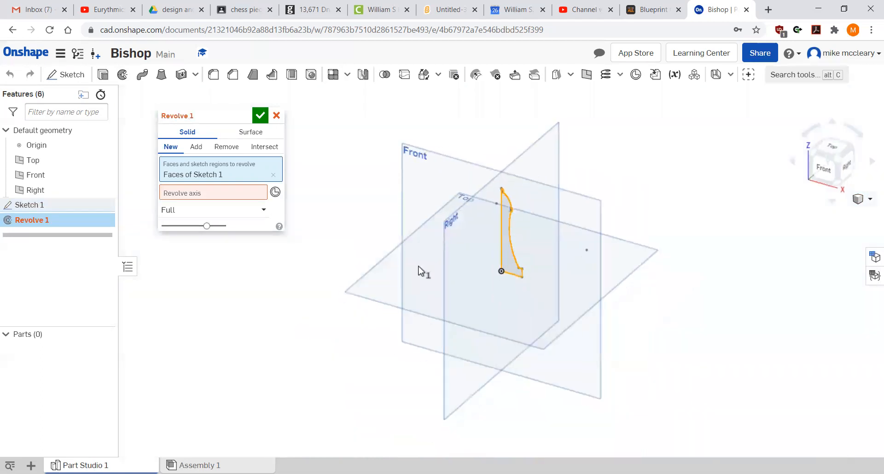
click(199, 195)
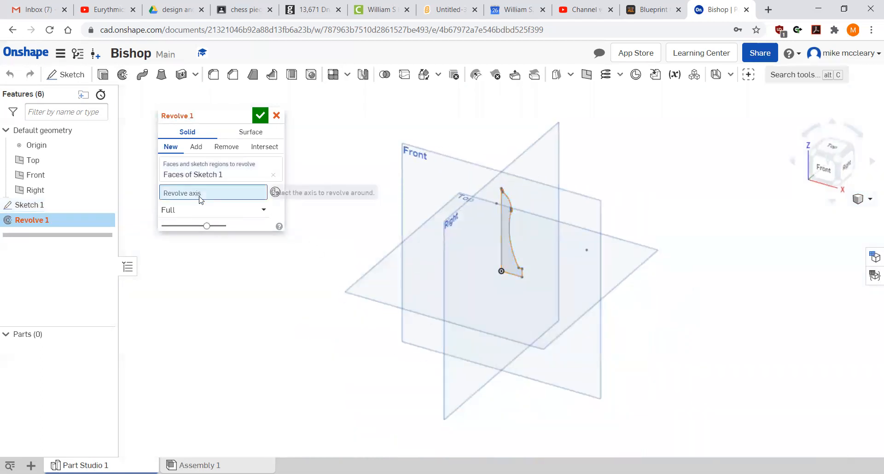
click(500, 255)
scroll(489, 210, down, 3)
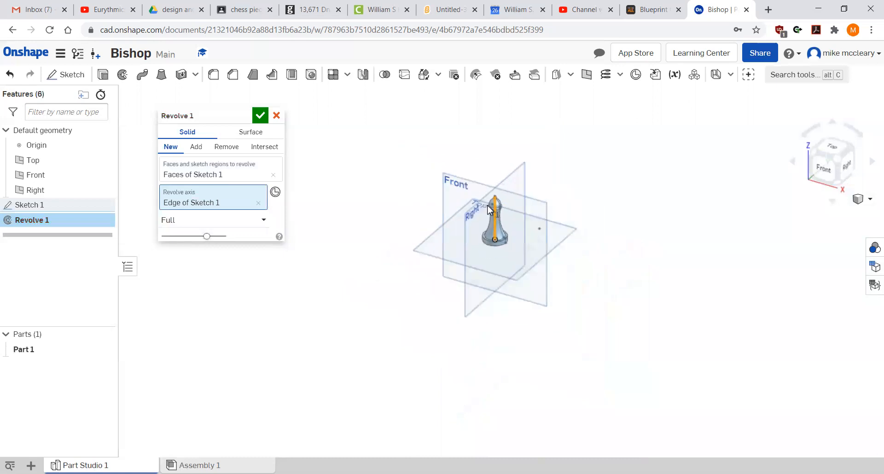
scroll(489, 210, up, 8)
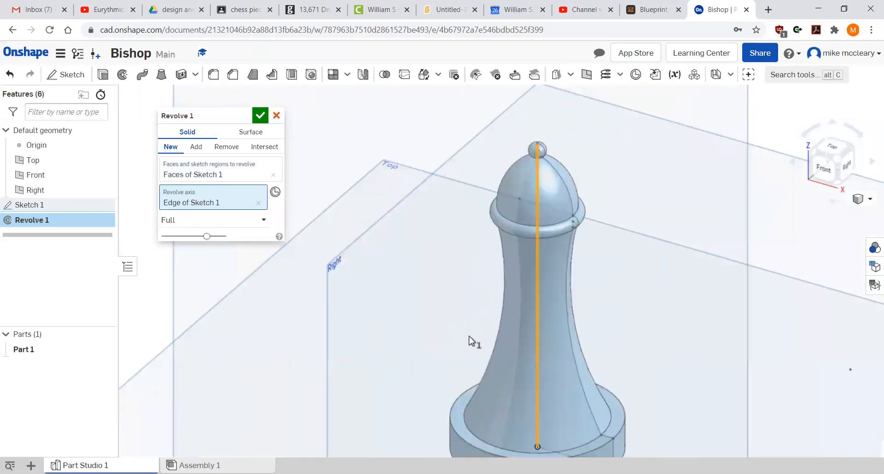
click(261, 116)
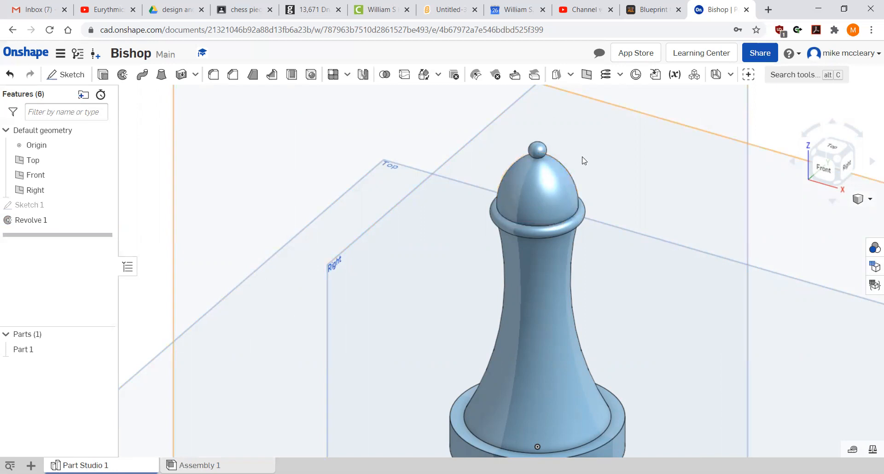
Create a plane offset 0.13 in from the Right plane
click(587, 74)
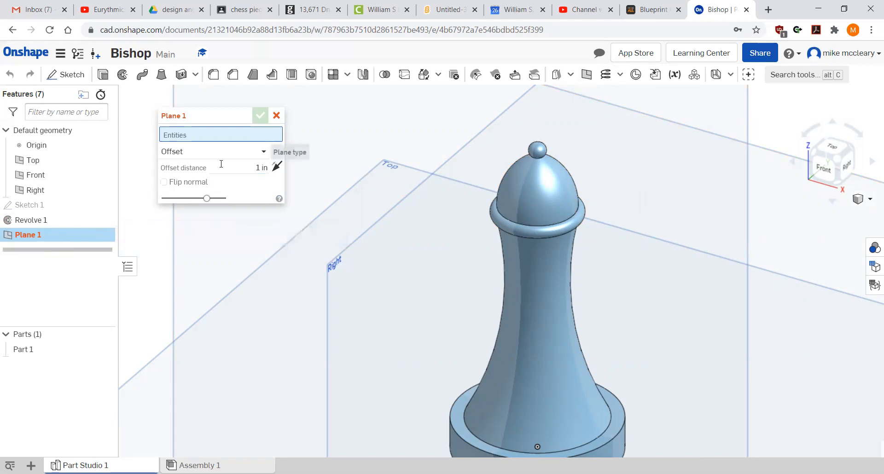
click(332, 269)
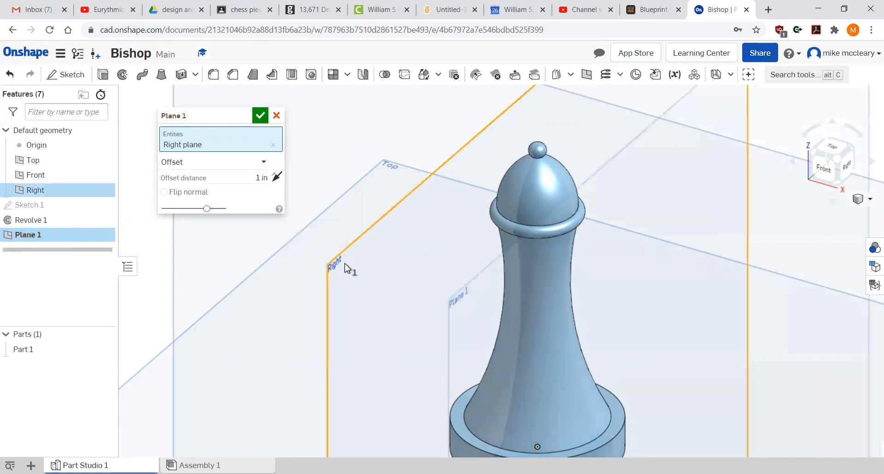
right_drag(644, 253, 651, 295)
drag(676, 371, 564, 333)
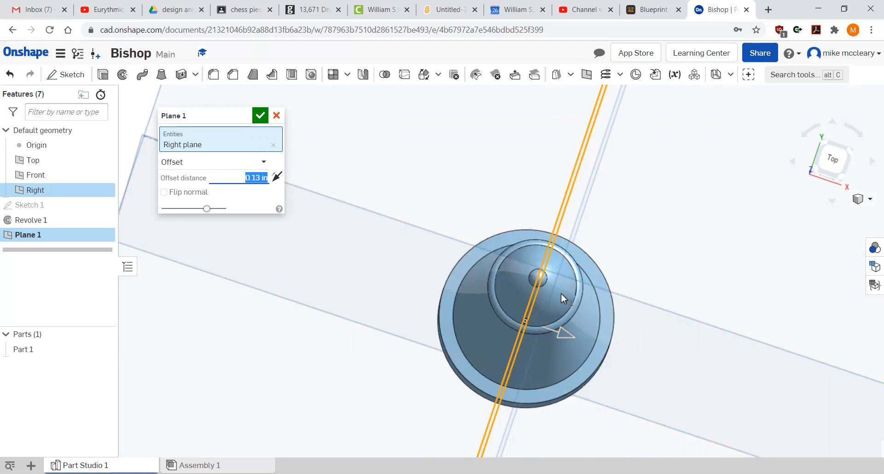
click(257, 117)
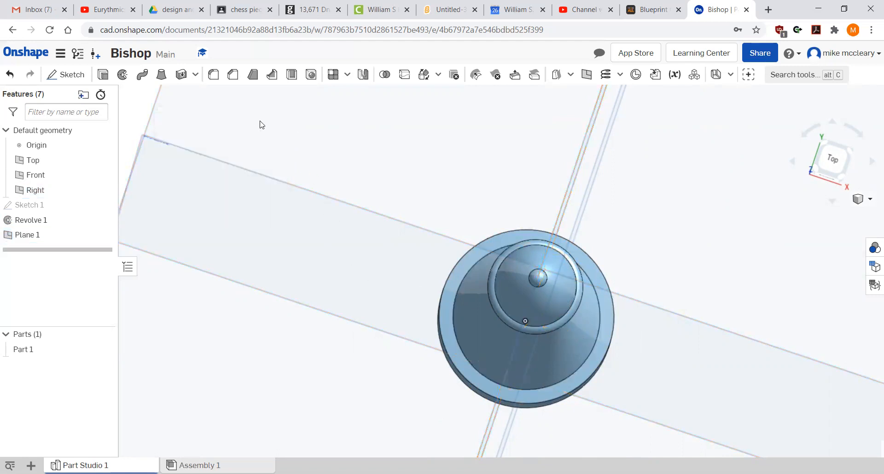
Start a new sketch on Plane 1, the plane offset from the Right plane
click(860, 199)
click(818, 240)
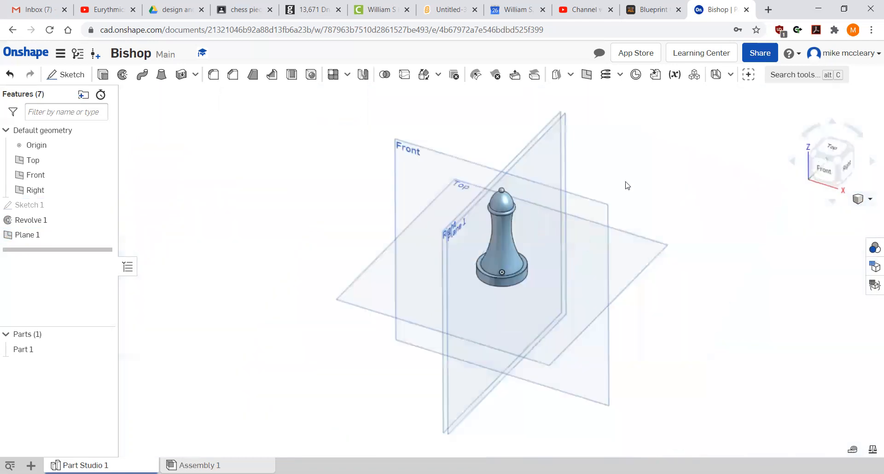
click(66, 74)
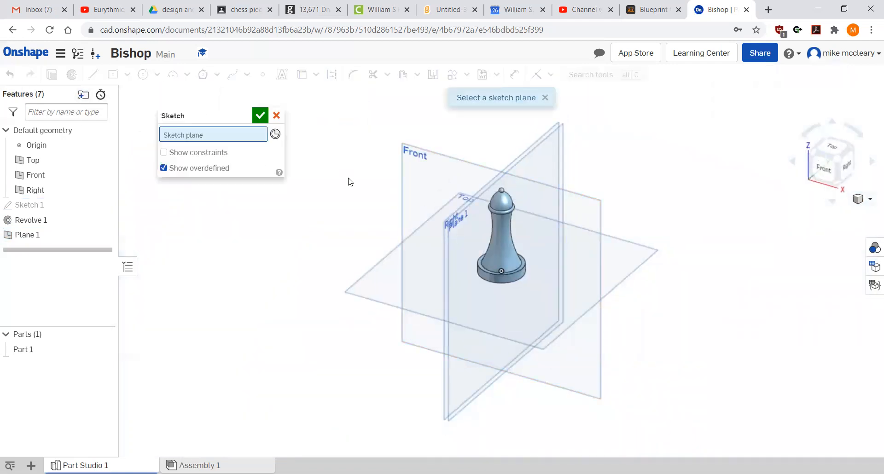
scroll(460, 202, up, 3)
scroll(461, 202, up, 4)
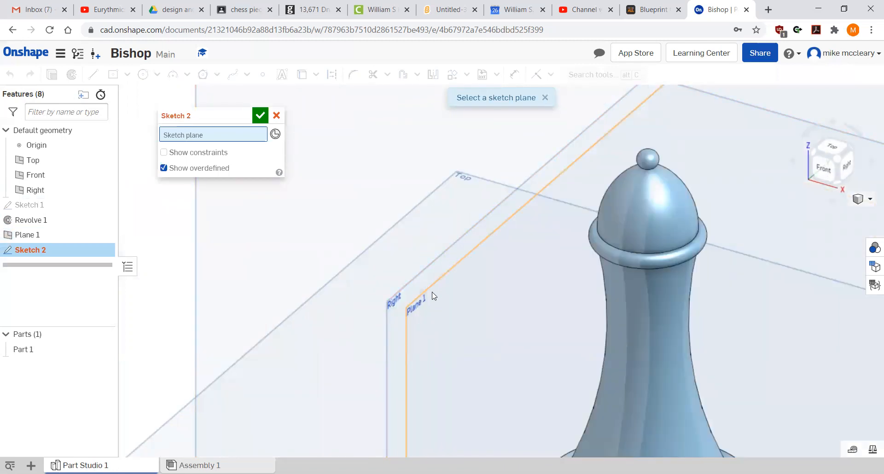
click(420, 306)
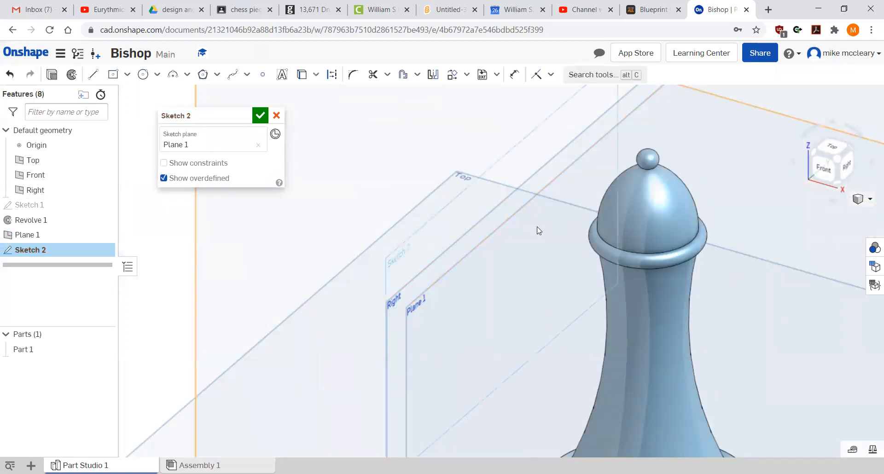
Draw a centre-point rectangle about 0.43 in high across the bishop's head, centred on the vertical axis and ending just above the collar
click(849, 162)
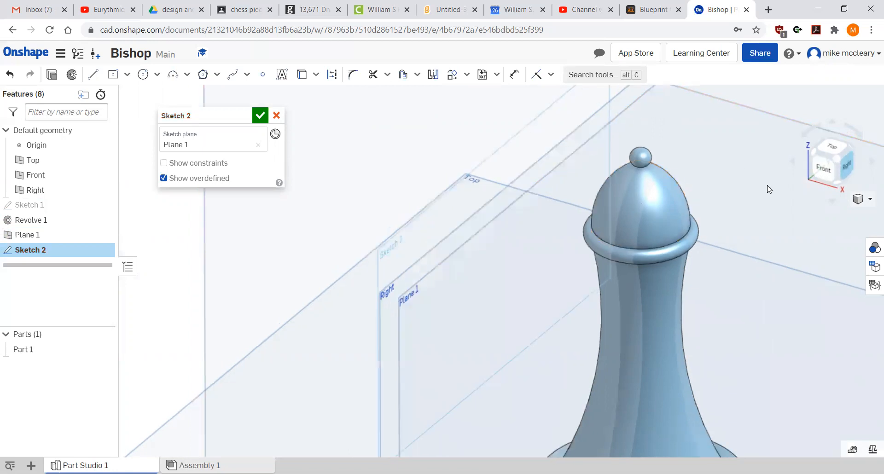
scroll(503, 137, up, 3)
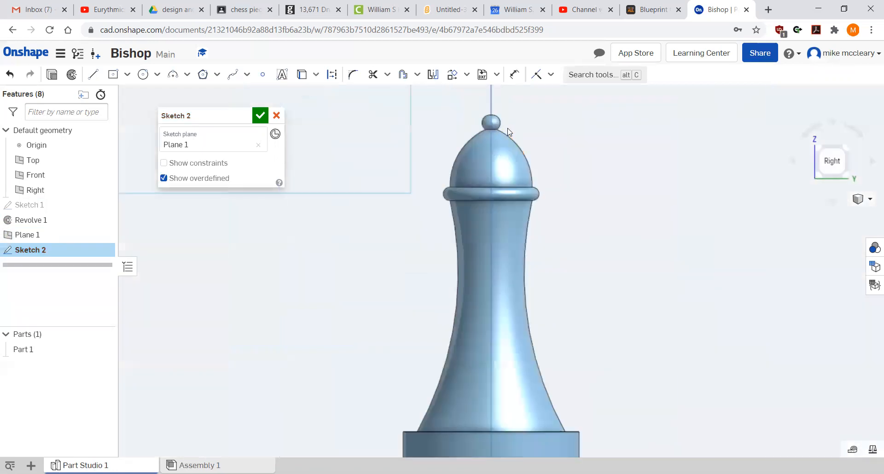
click(113, 74)
click(491, 156)
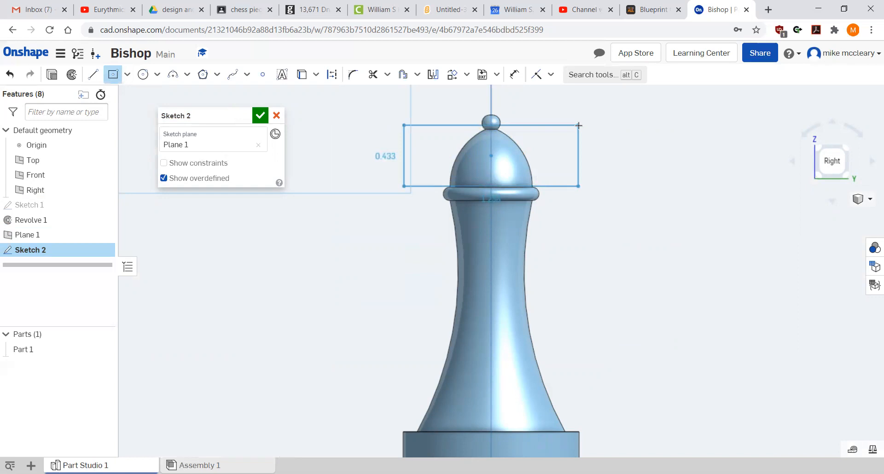
click(579, 126)
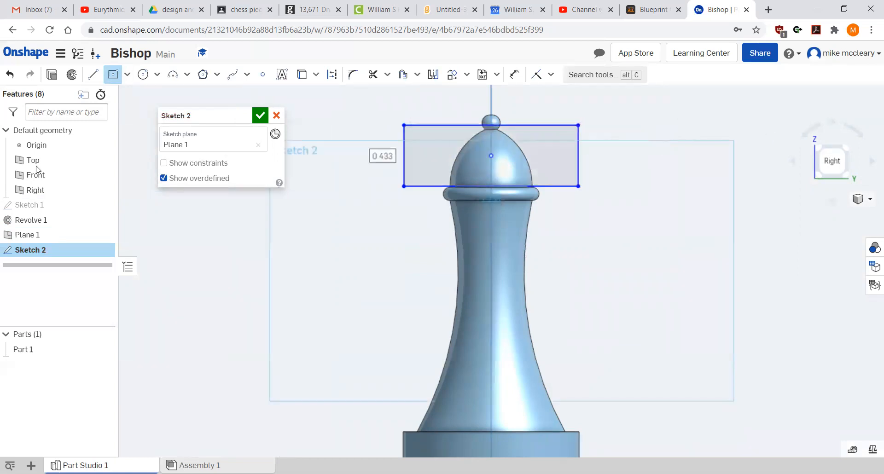
Extrude the rectangle as a blind removal from the bishop's head, trying the cut in both directions
click(52, 76)
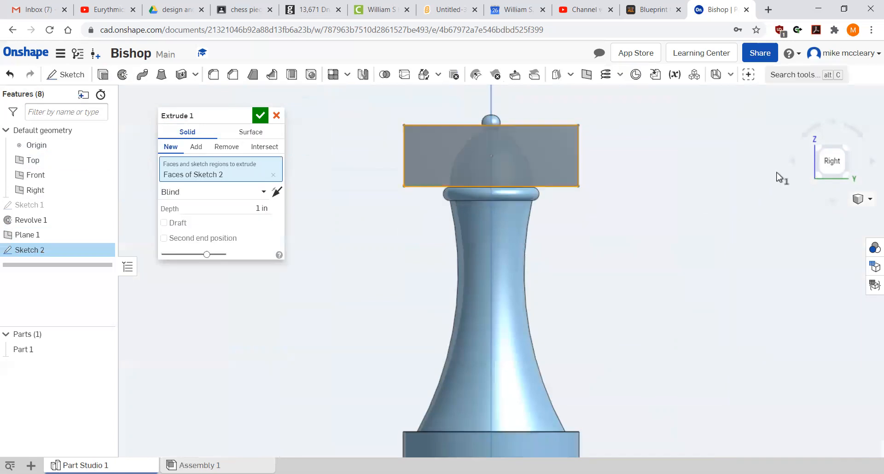
click(865, 199)
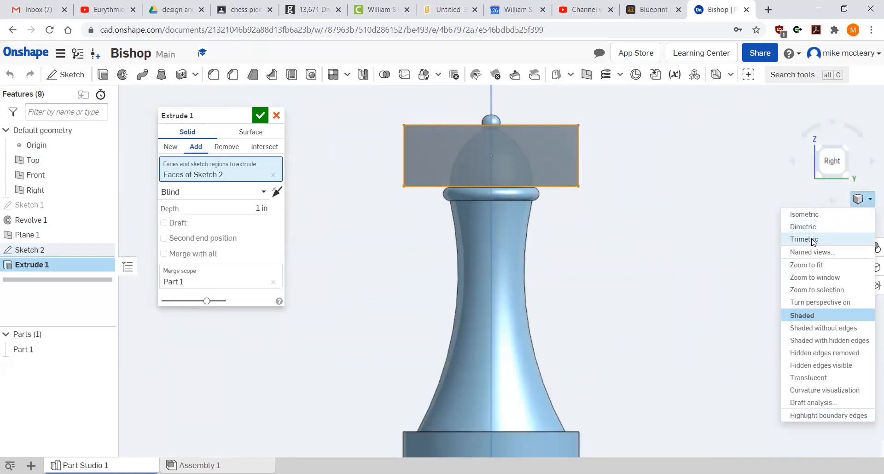
click(813, 239)
scroll(504, 203, up, 10)
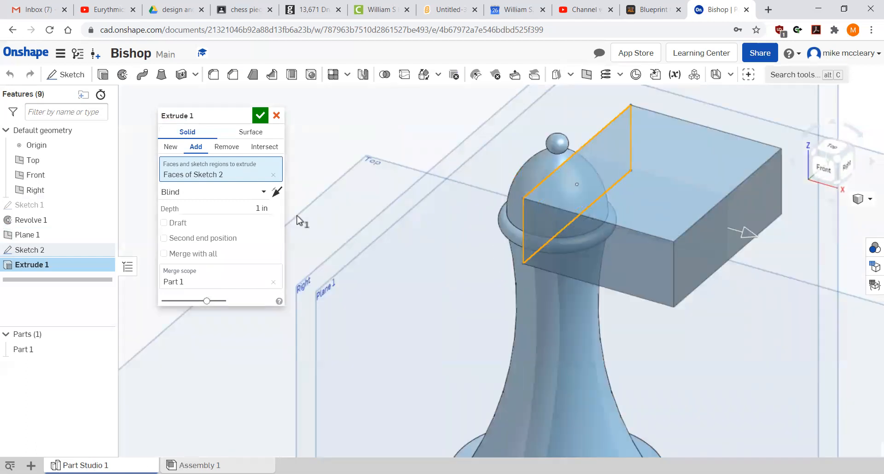
click(226, 147)
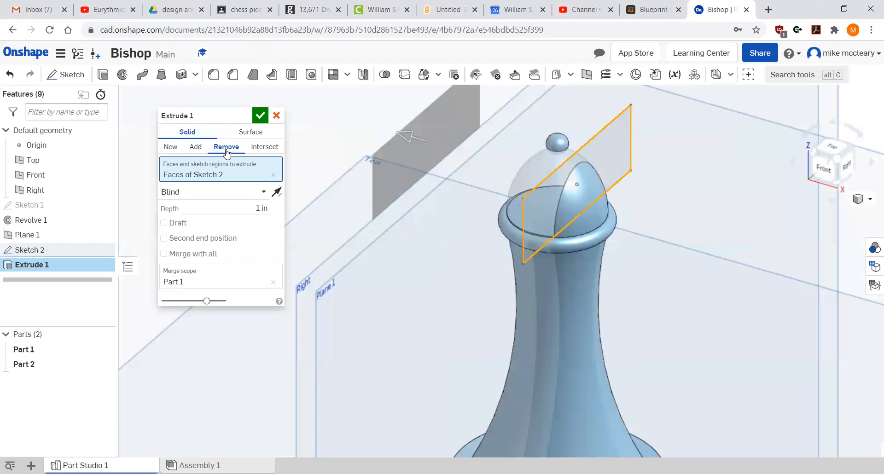
click(275, 193)
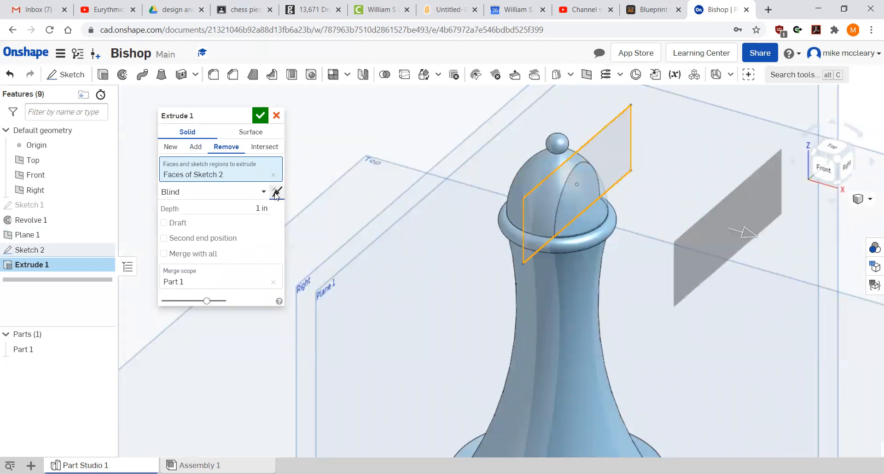
click(275, 194)
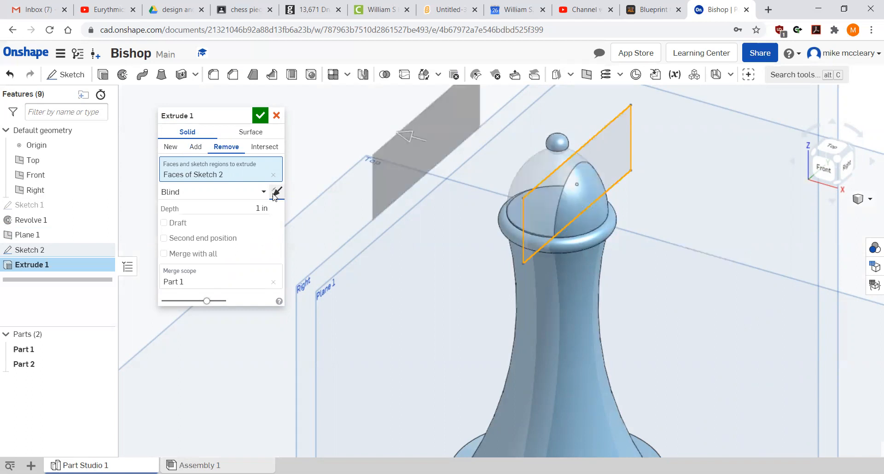
click(276, 194)
Set the head cut's depth to 0.05 in, direct it toward the bishop's centre and finish the extrude
click(257, 212)
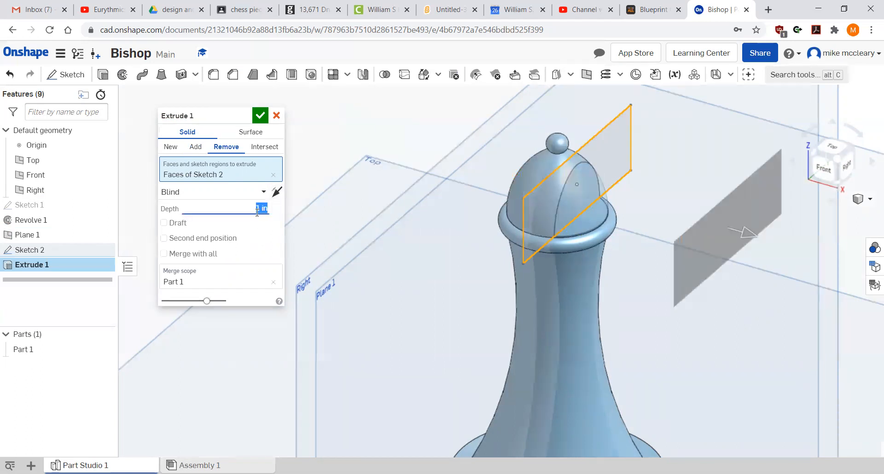
key(BackSpace)
text(.05)
click(276, 194)
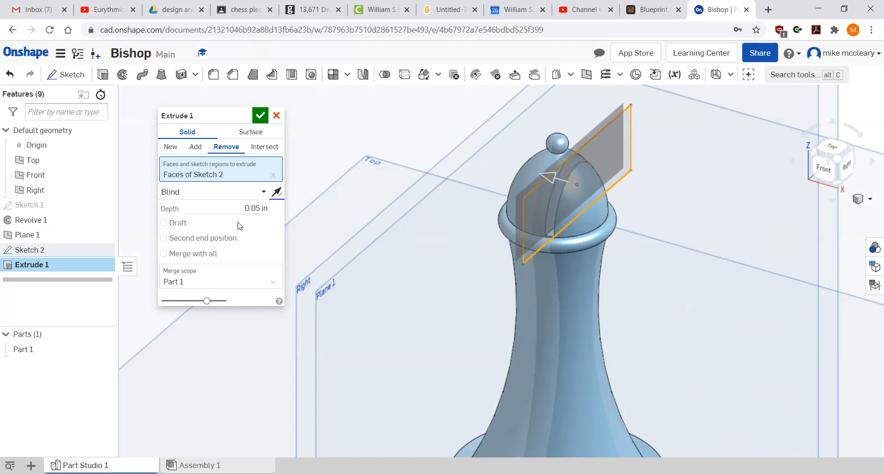
click(260, 116)
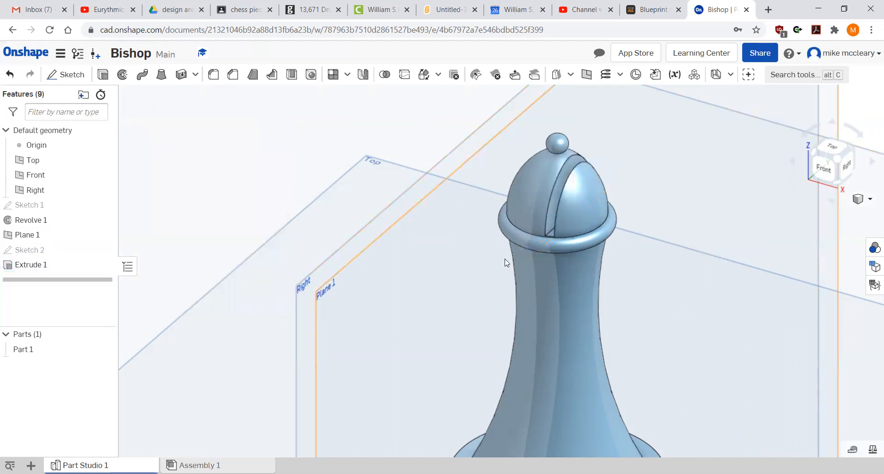
Start a new sketch on the flat underside of the bishop's base
click(842, 189)
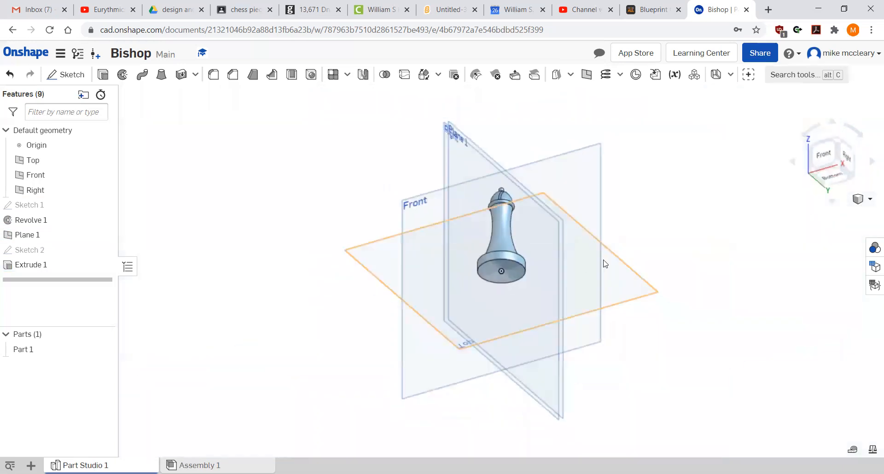
click(65, 75)
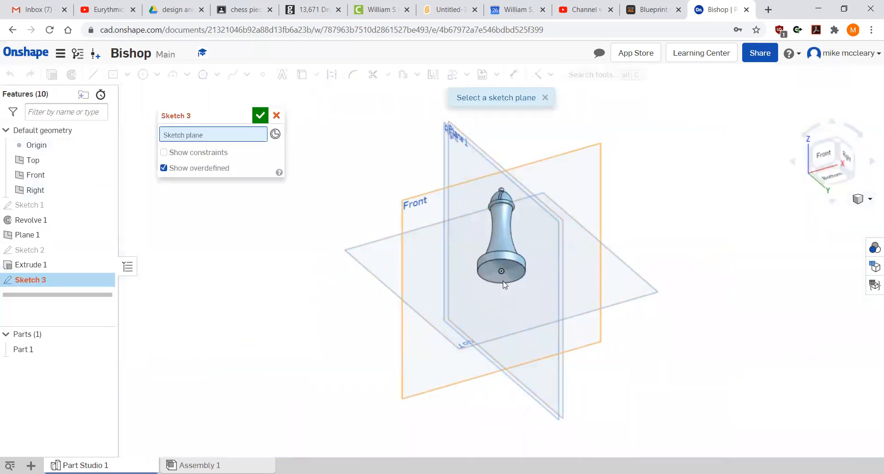
click(497, 275)
scroll(511, 283, up, 8)
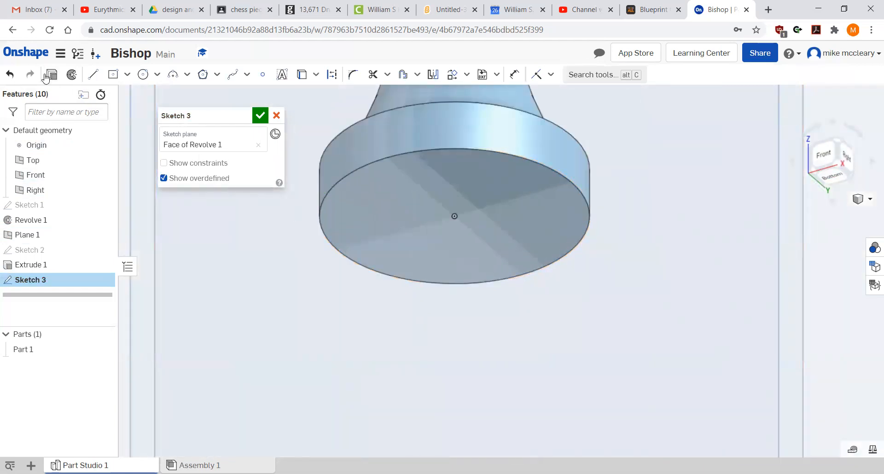
Add a text box with the maker's surname in Open Sans across the base's underside
click(282, 75)
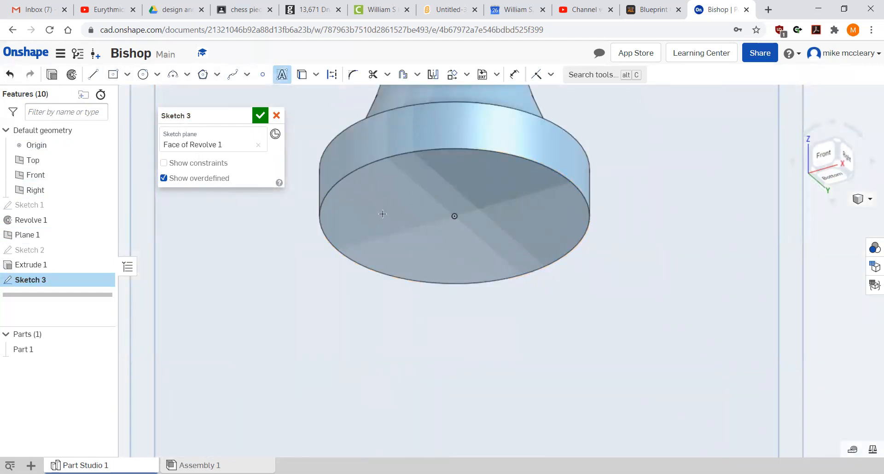
click(605, 202)
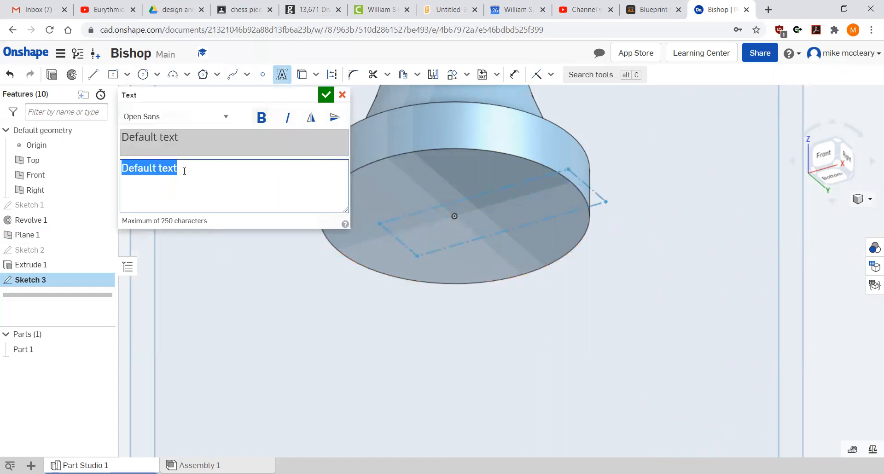
text(McCleary)
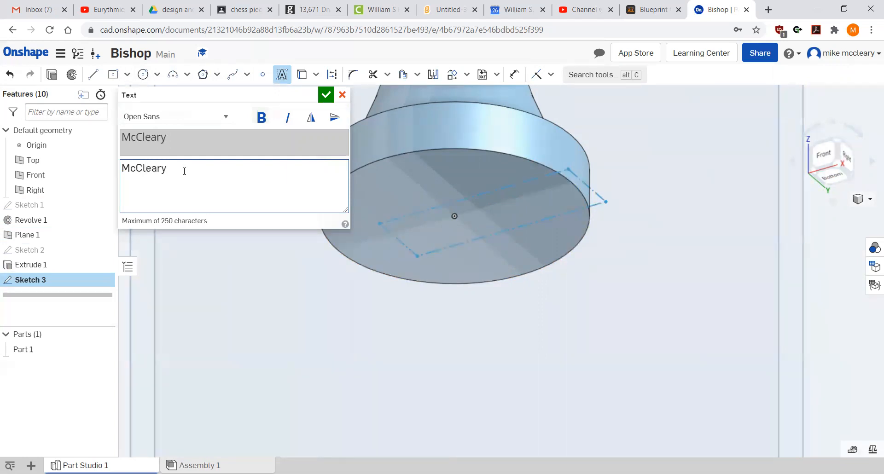
click(326, 95)
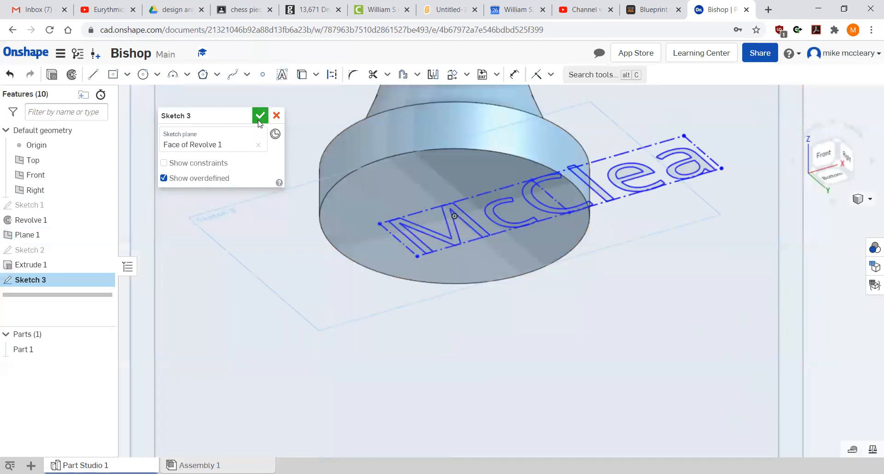
Shift the surname text so it starts at the base's edge and adjust its size slightly
click(391, 234)
mouse_move(552, 198)
mouse_down()
mouse_move(455, 216)
mouse_move(497, 209)
mouse_up()
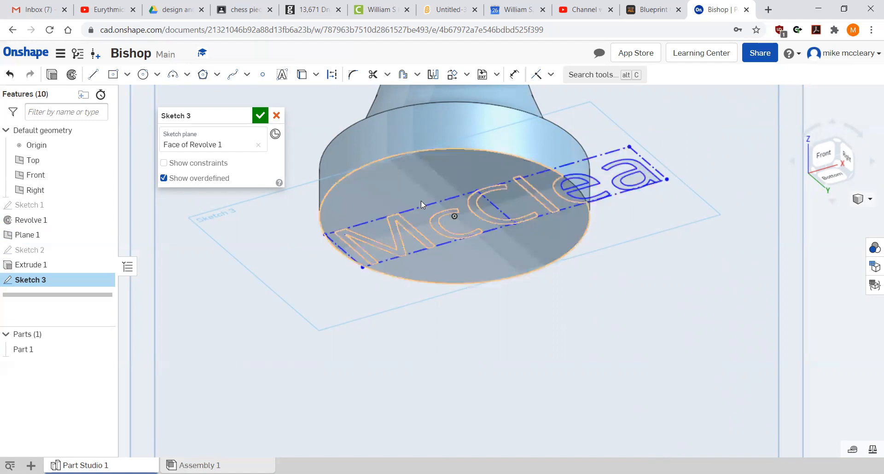
scroll(474, 213, down, 8)
scroll(474, 211, up, 10)
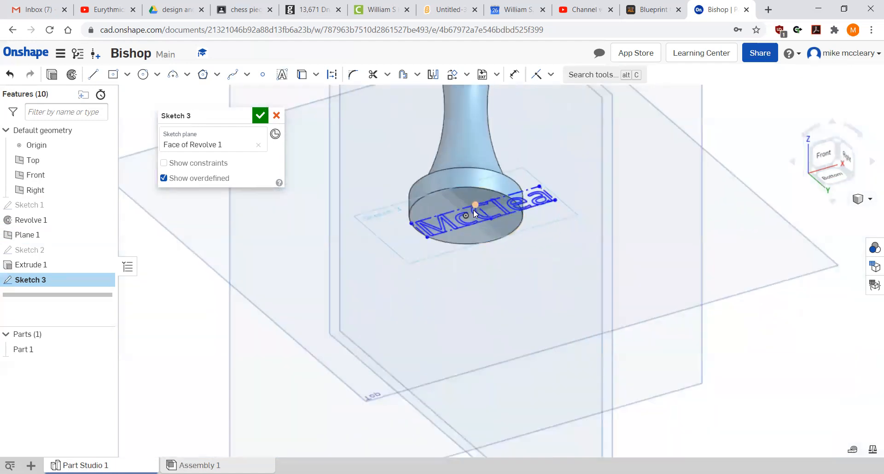
drag(667, 142, 670, 134)
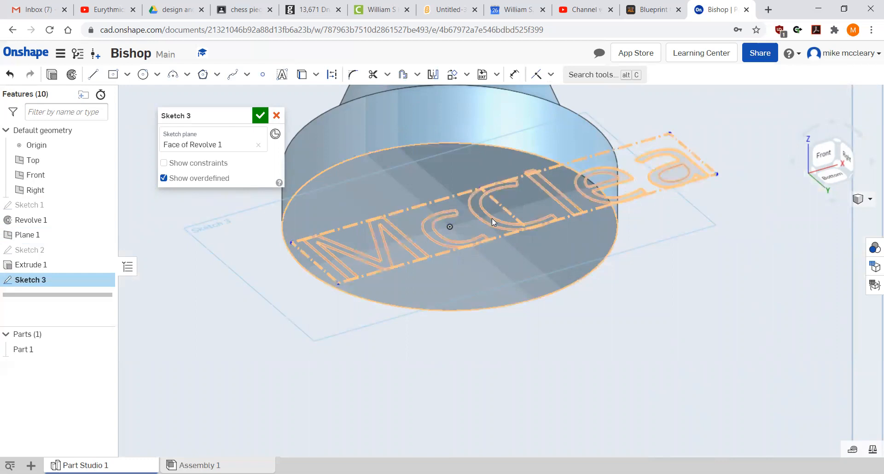
Shorten the text to the surname's first four letters so it fits the base, and finish the sketch
right_click(428, 224)
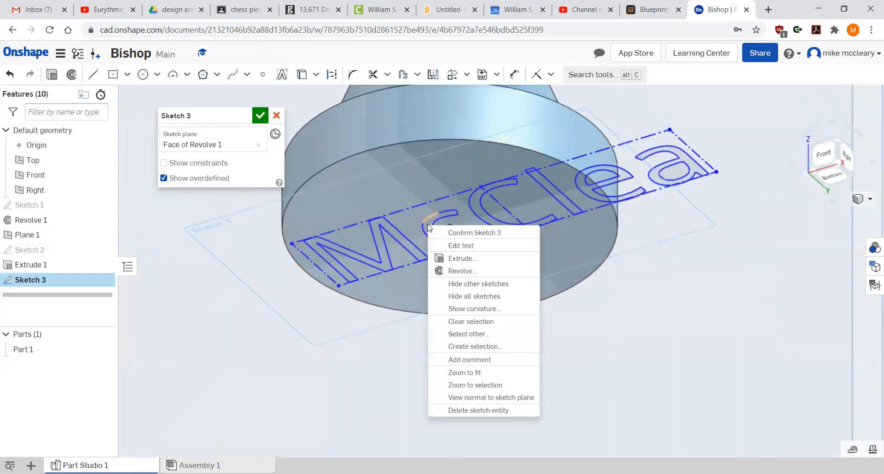
click(462, 246)
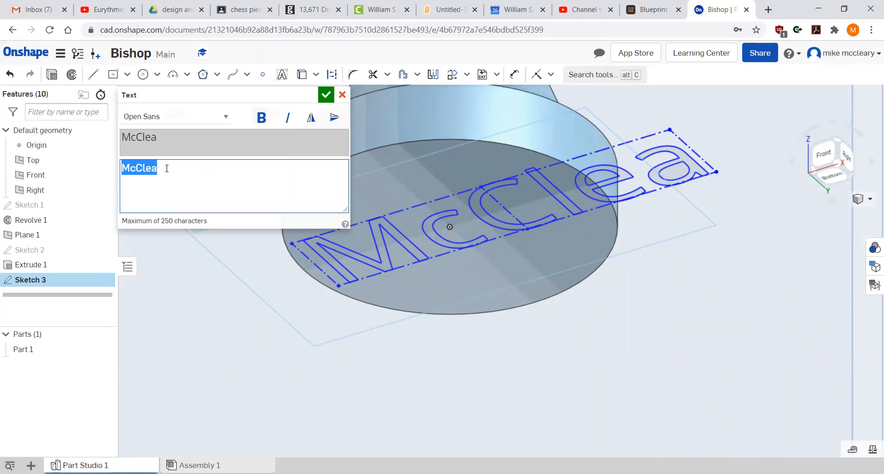
key(BackSpace)
text(McC)
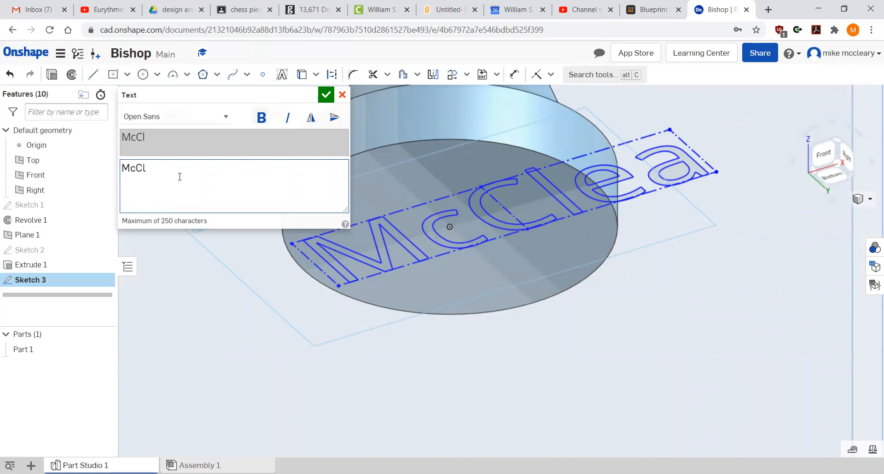
text(l)
click(326, 95)
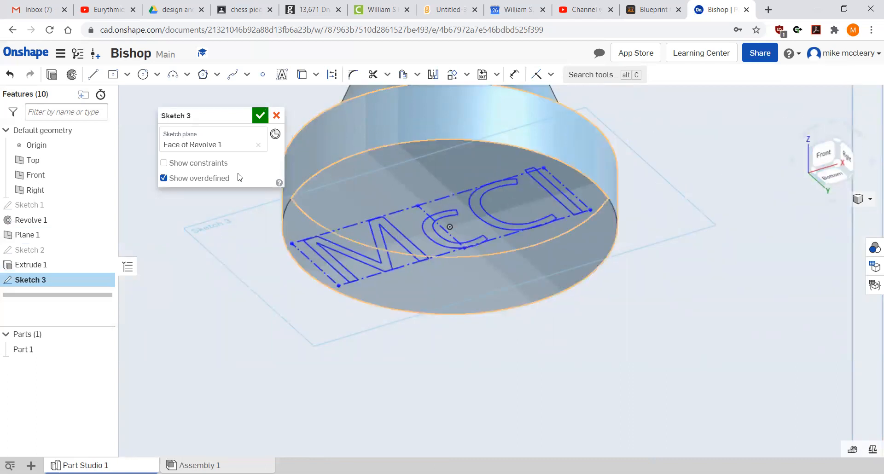
click(260, 116)
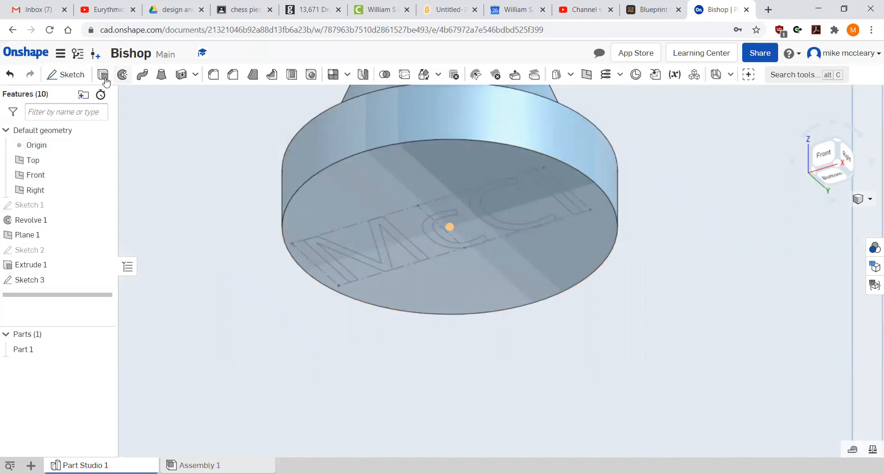
Engrave the Sketch 3 lettering into the base's underside with a blind Remove extrude 0.1 in deep
key(shift+e)
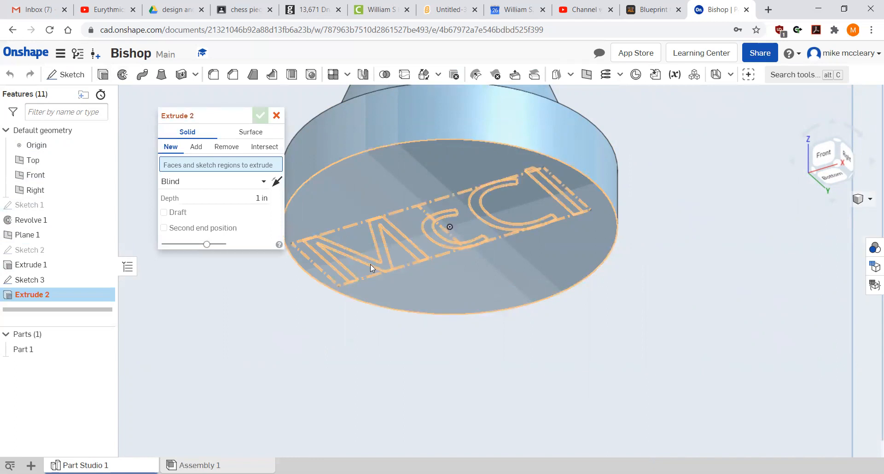
click(226, 147)
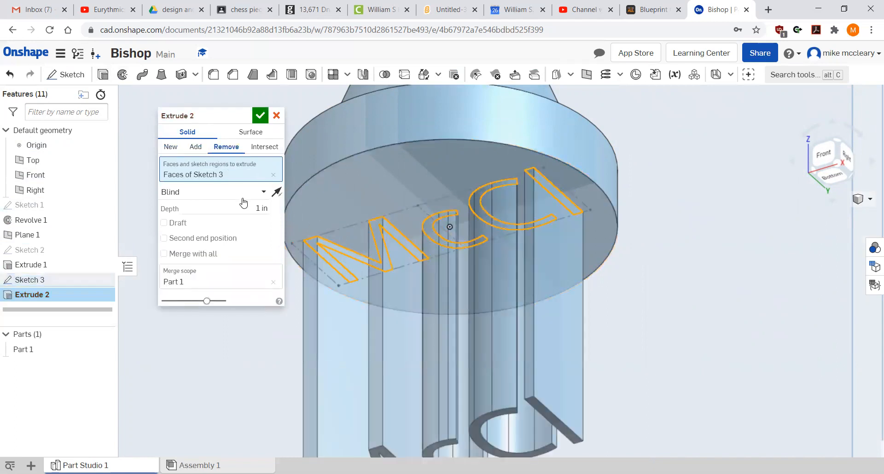
click(252, 207)
key(BackSpace)
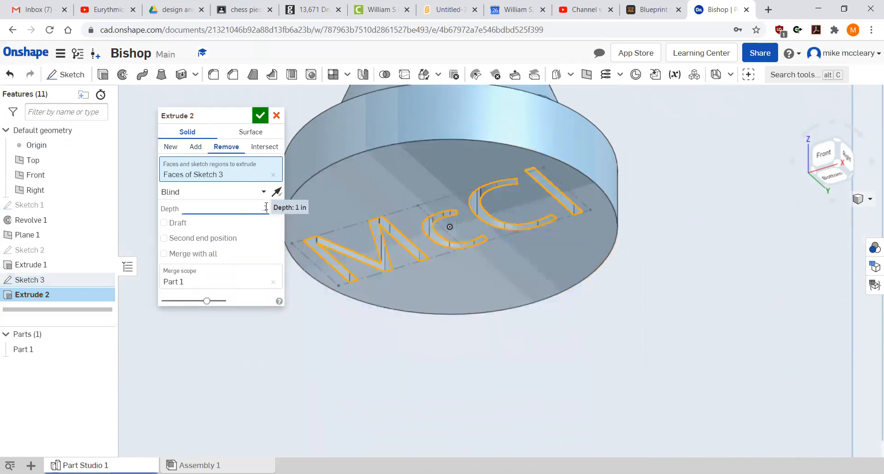
text(0.1)
key(Return)
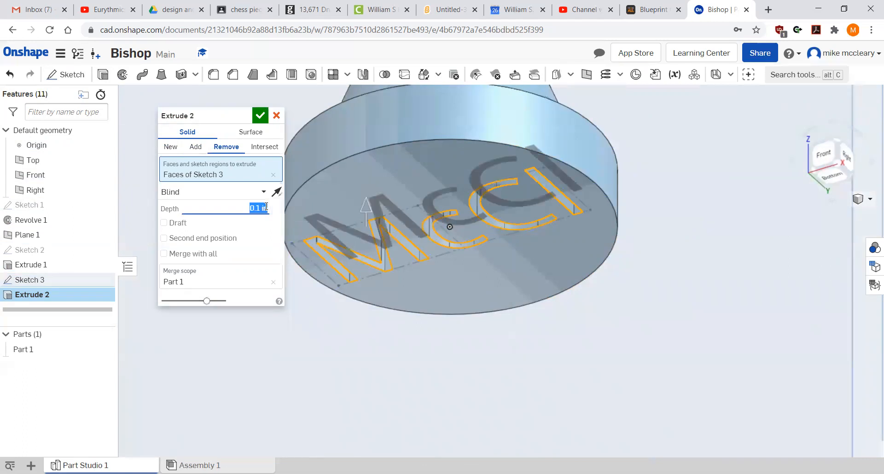
click(261, 115)
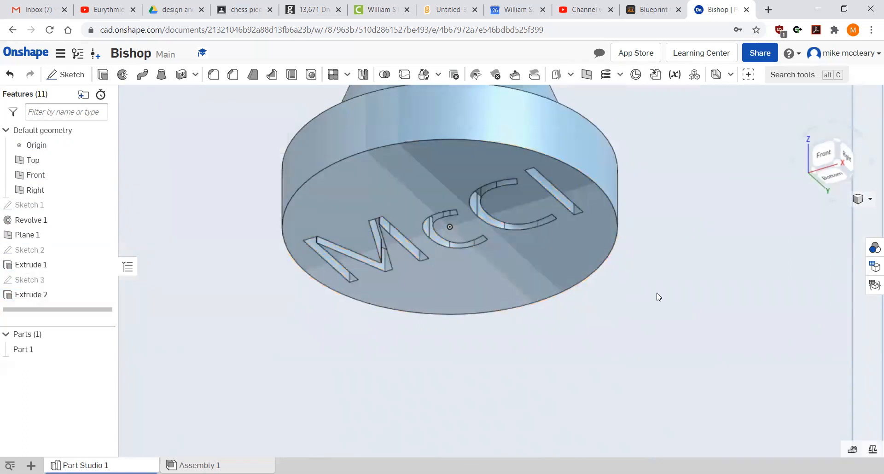
Return to an isometric view and export the part studio as a downloaded binary STL in millimeters at fine resolution
click(839, 145)
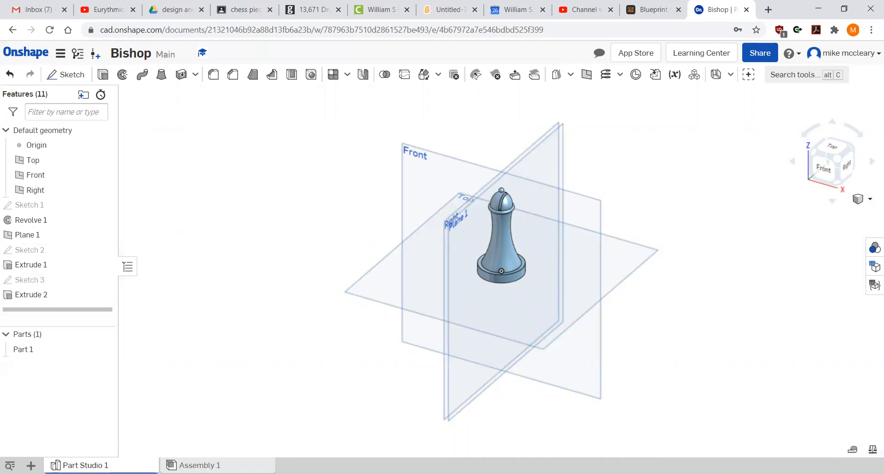
right_click(42, 349)
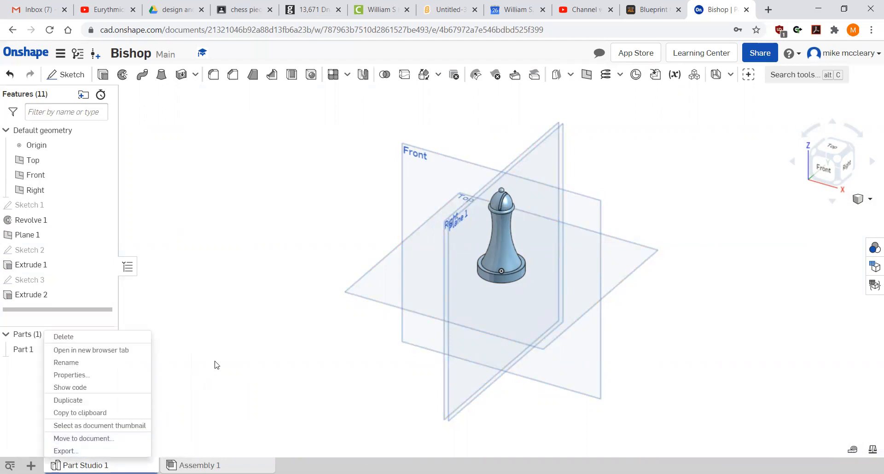
click(101, 450)
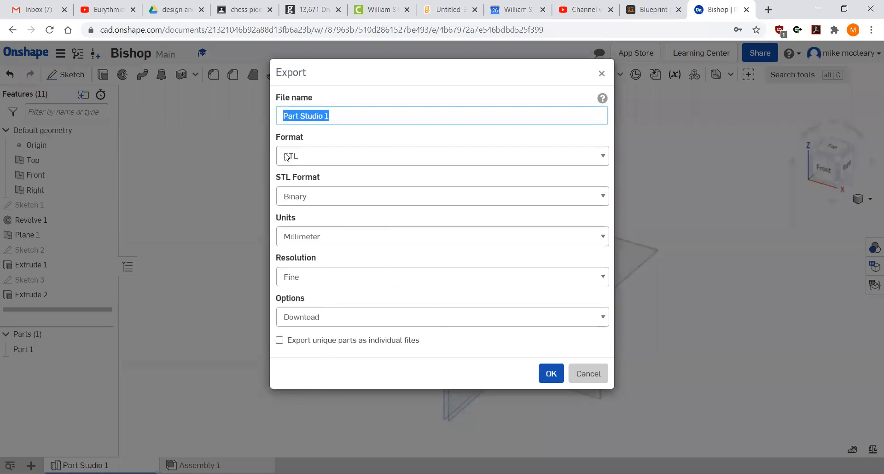
click(549, 372)
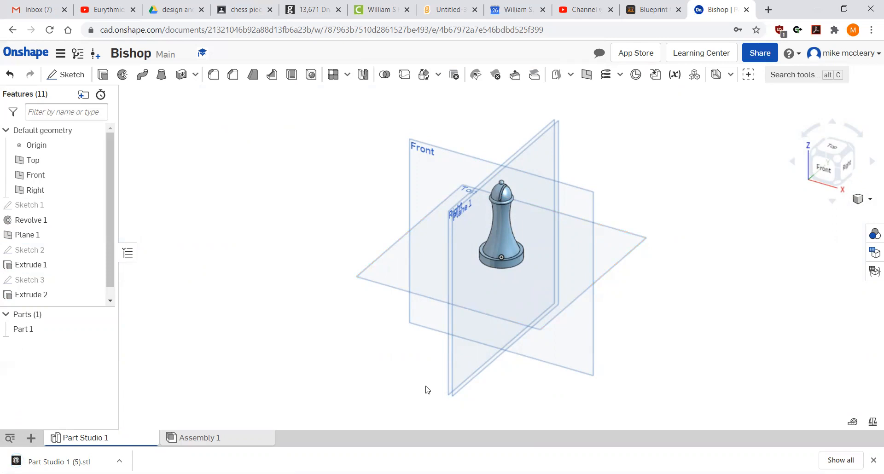
scroll(426, 389, up, 2)
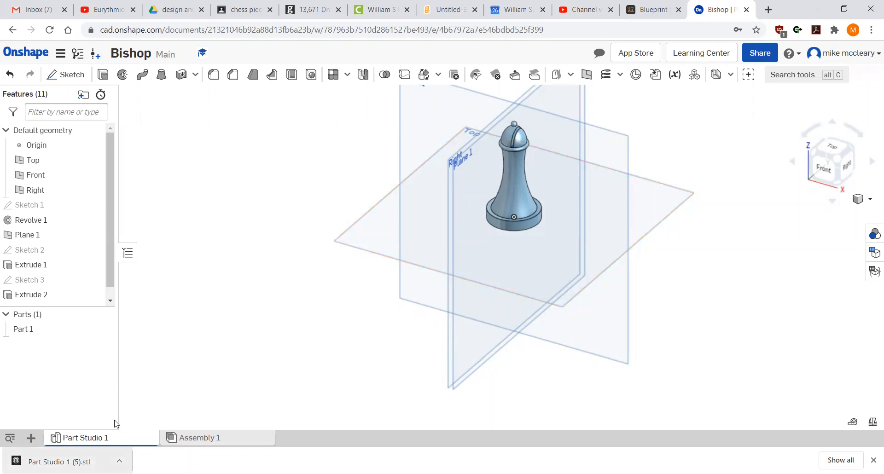
Switch to the chess piece assignment in Google Classroom and open the first graded student's submission with its private comments
click(244, 10)
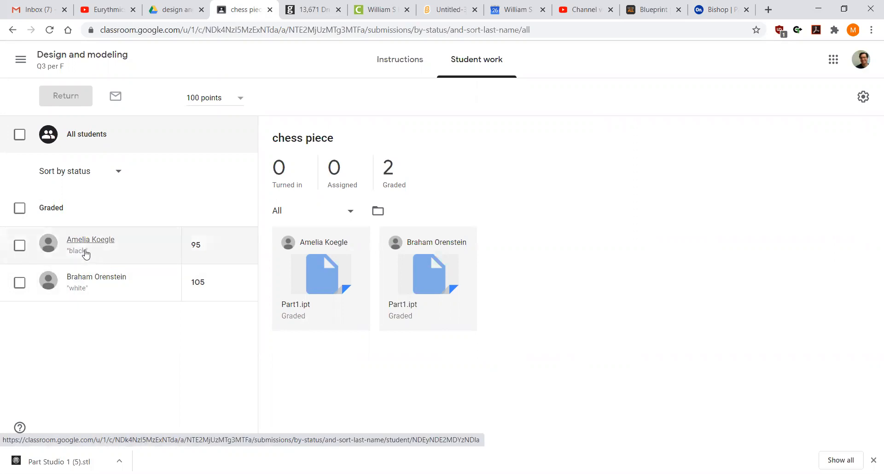
click(113, 256)
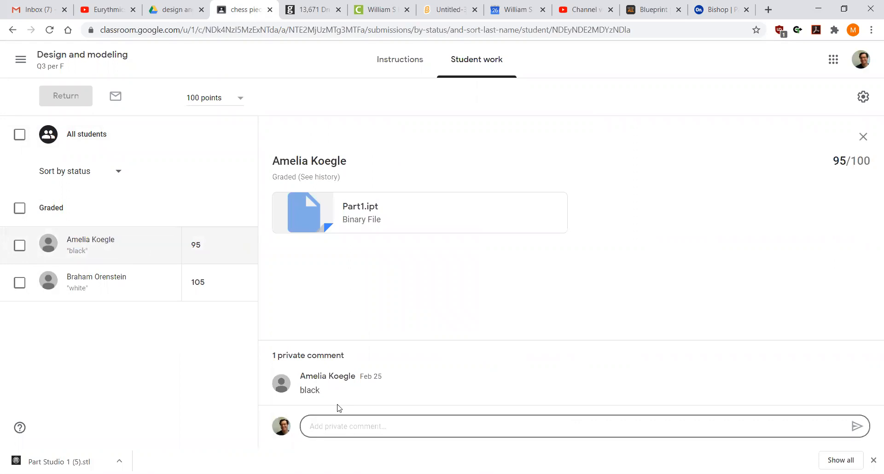
text(bla)
key(BackSpace)
key(BackSpace)
key(BackSpace)
text(w)
key(BackSpace)
key(BackSpace)
key(BackSpace)
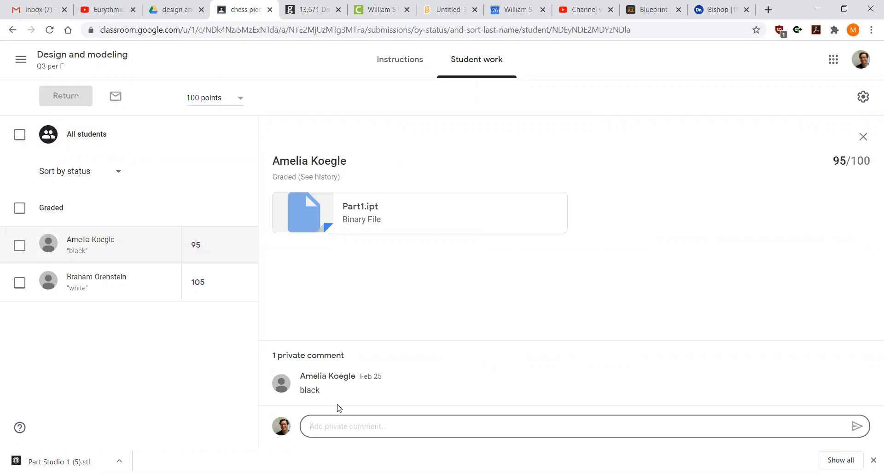